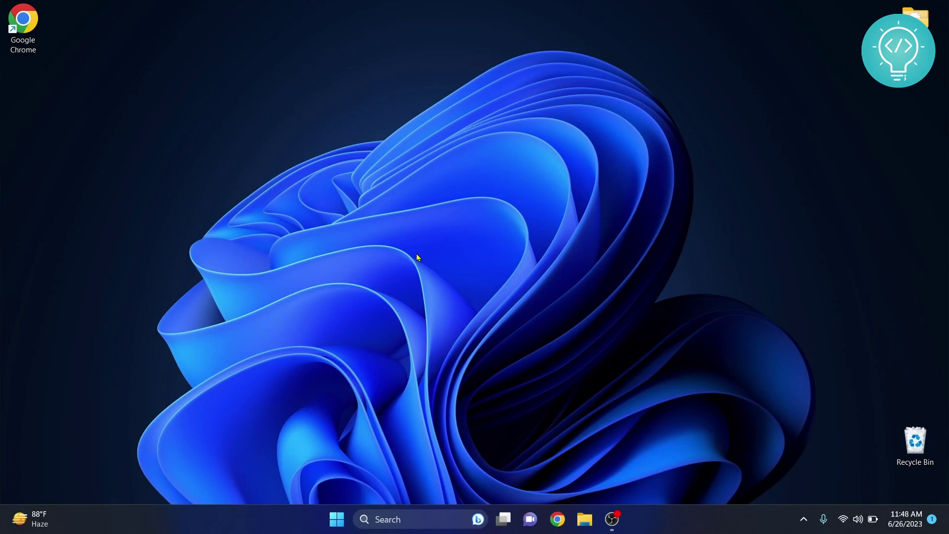
- Launch Jupyter Notebook from the Windows search by searching for 'jupyter'
key("super")
type("jupyter")
key("Return")
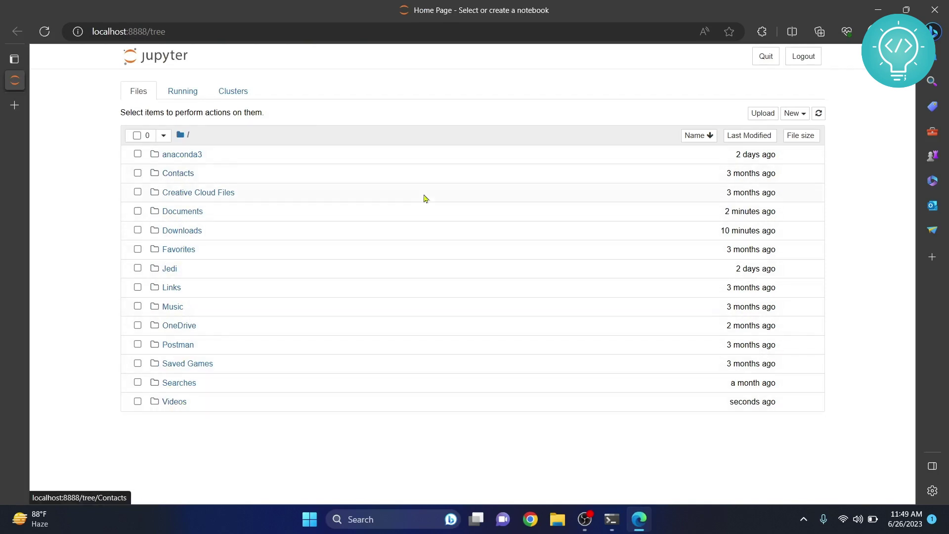
- Sort folders by Last Modified, browse the Running and Clusters pages, then return to Files
left_click(748, 135)
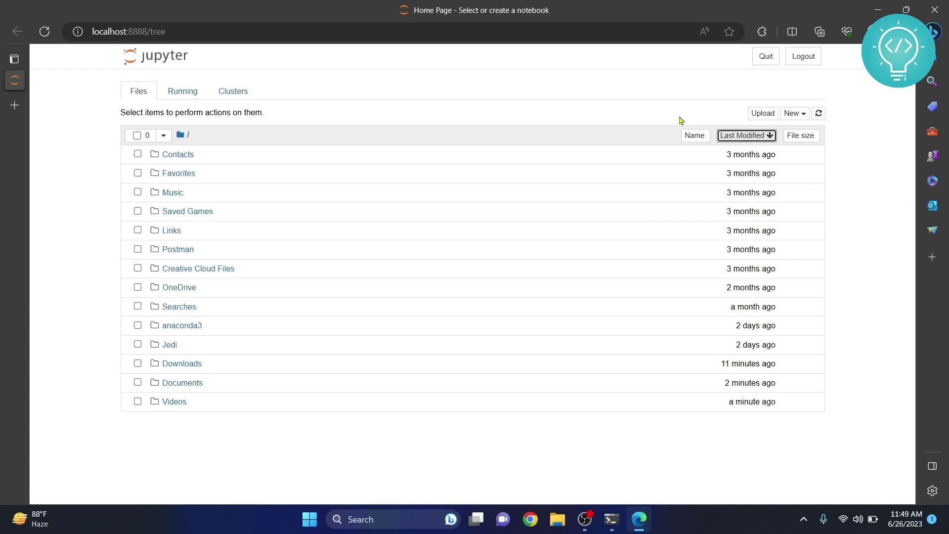
left_click(184, 95)
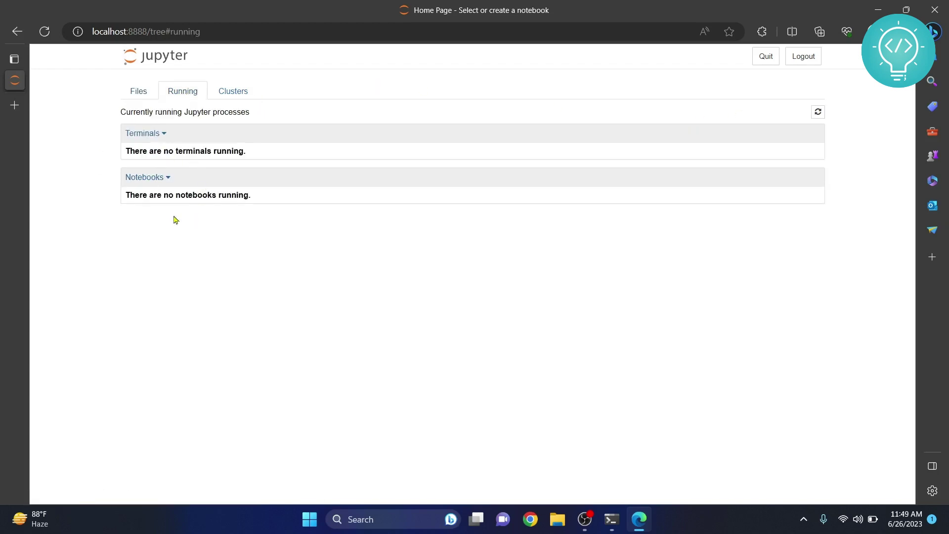
left_click(224, 98)
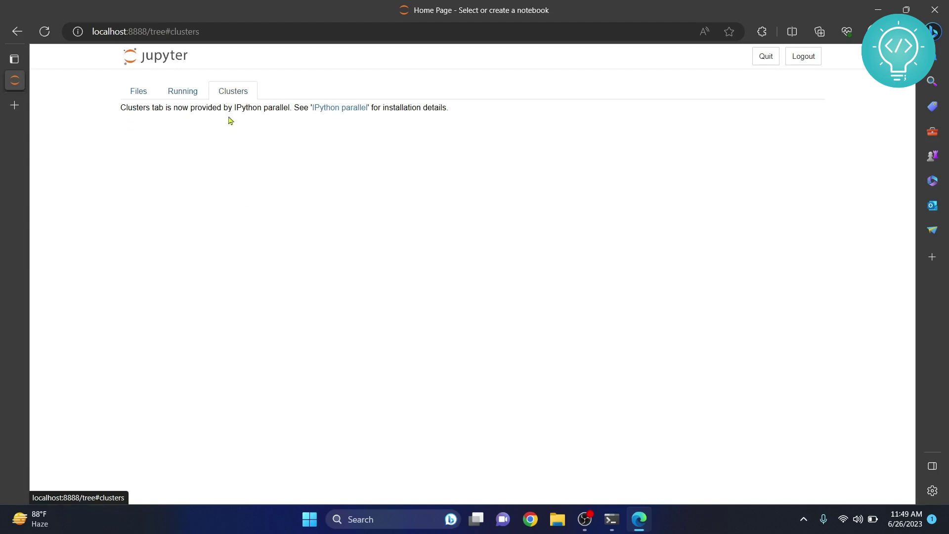
left_click(182, 97)
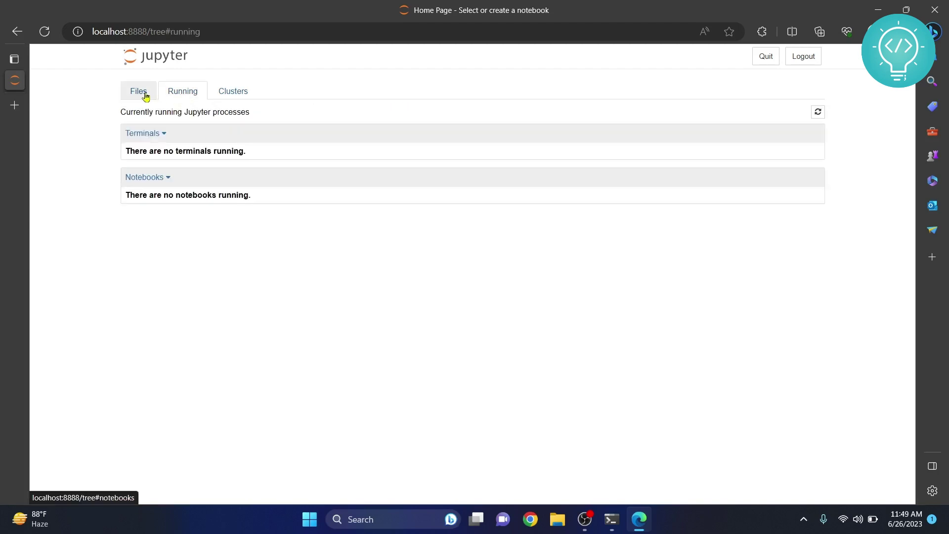
left_click(222, 92)
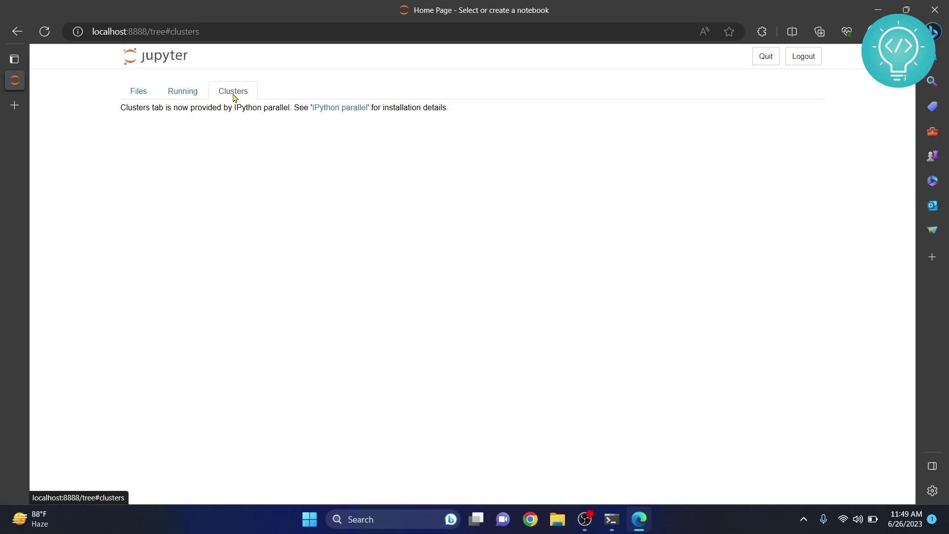
left_click(184, 97)
left_click(142, 94)
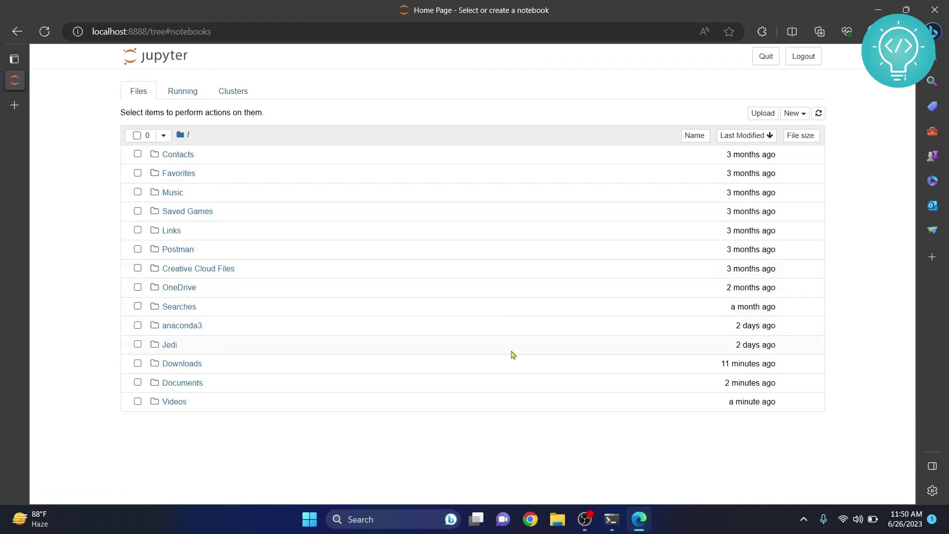
- Open the Documents folder and permanently delete Untitled.ipynb
left_click(806, 116)
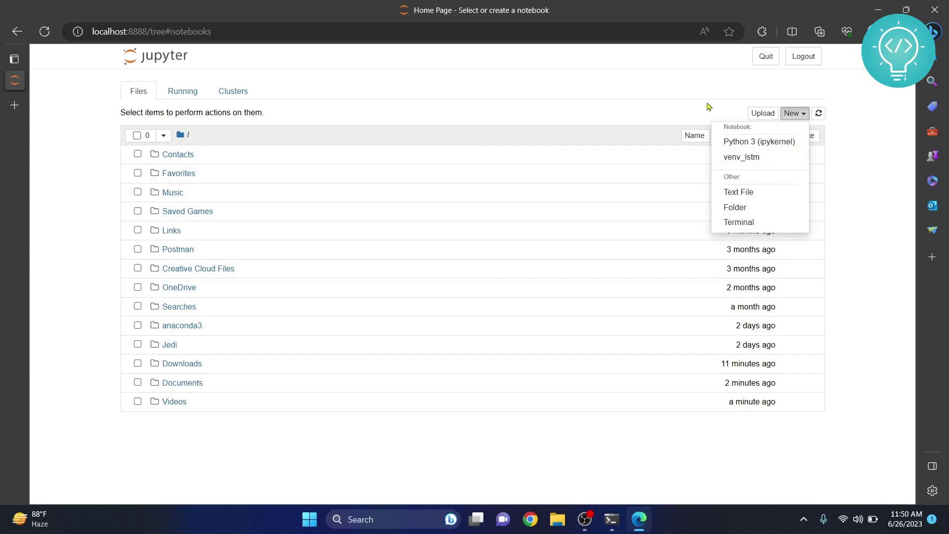
left_click(655, 100)
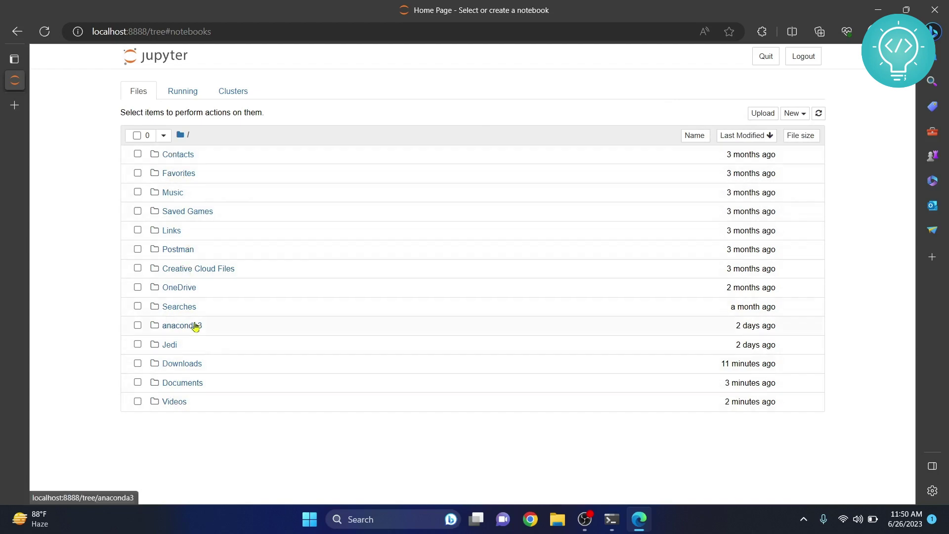
left_click(178, 385)
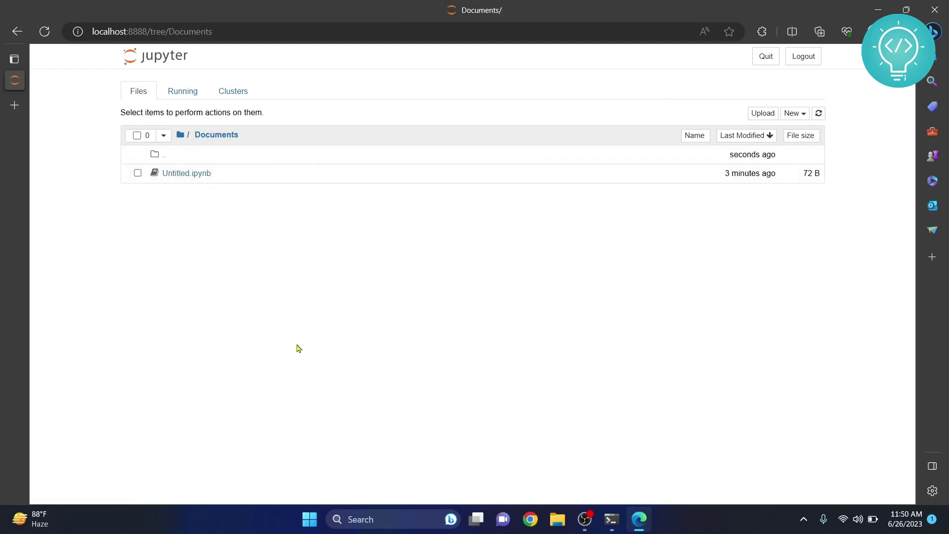
left_click(138, 173)
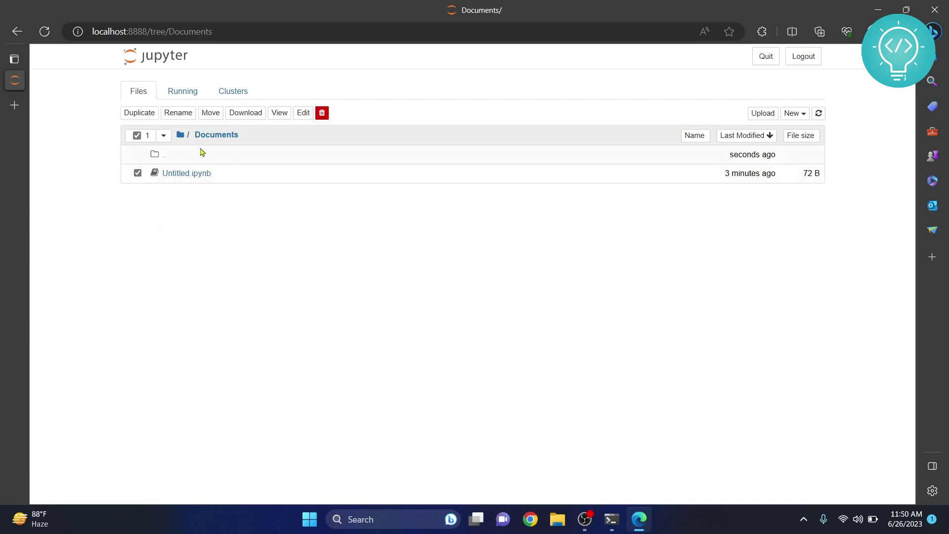
left_click(322, 113)
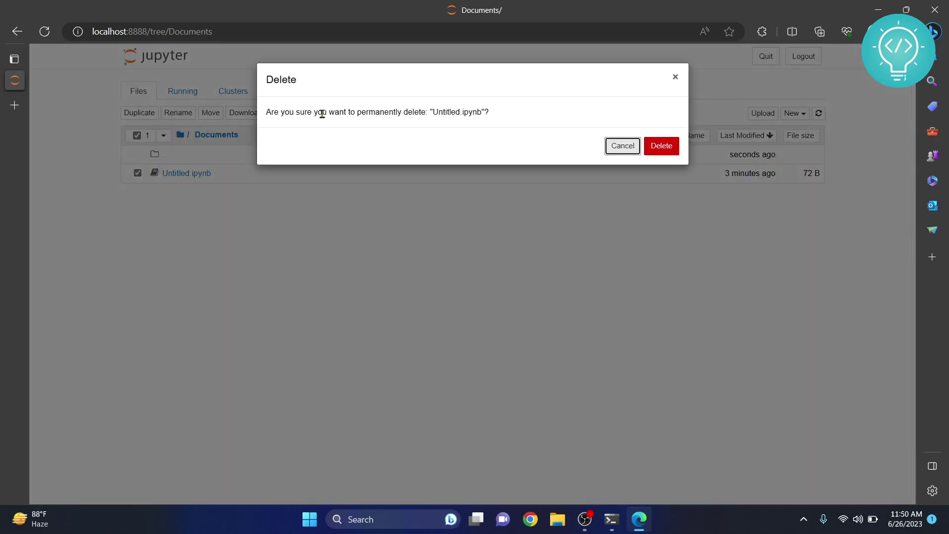
left_click(664, 154)
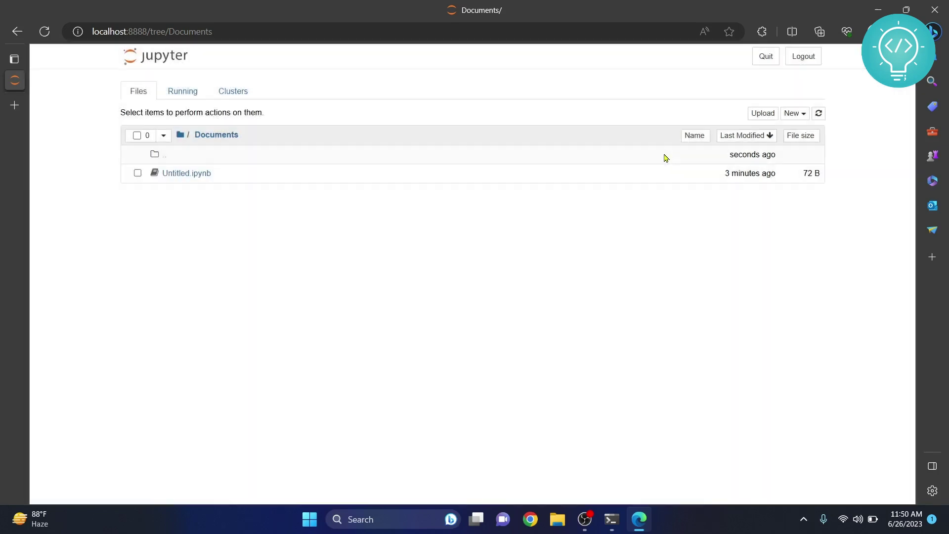
- Create a new Python 3 (ipykernel) notebook from the New menu
left_click(793, 117)
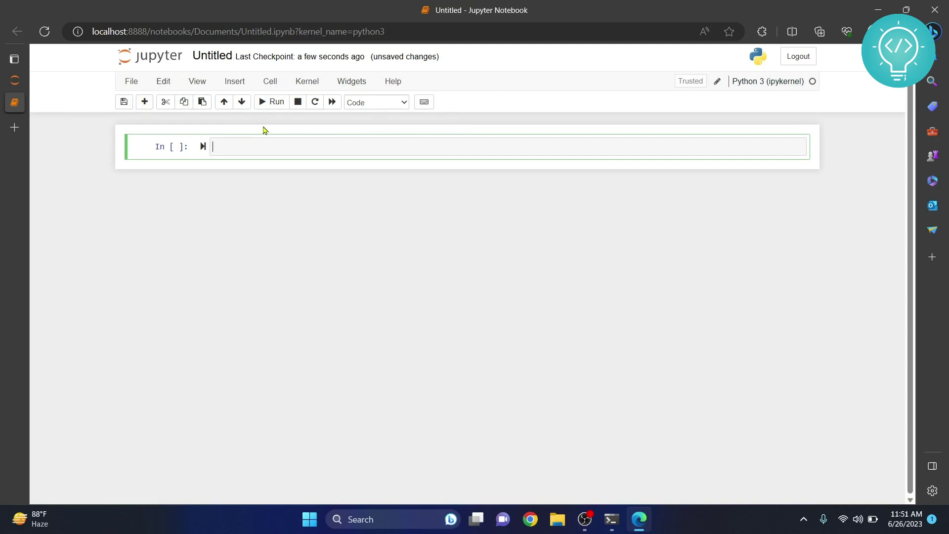
type("print(")
type("'Hello World")
- Run the Hello World print cell and check its output
left_click(273, 104)
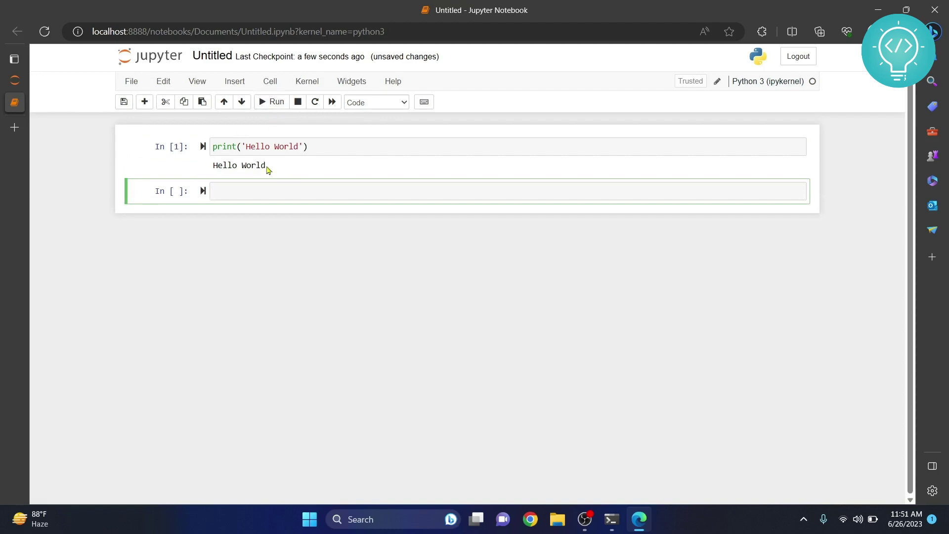
left_click_drag(214, 165, 271, 174)
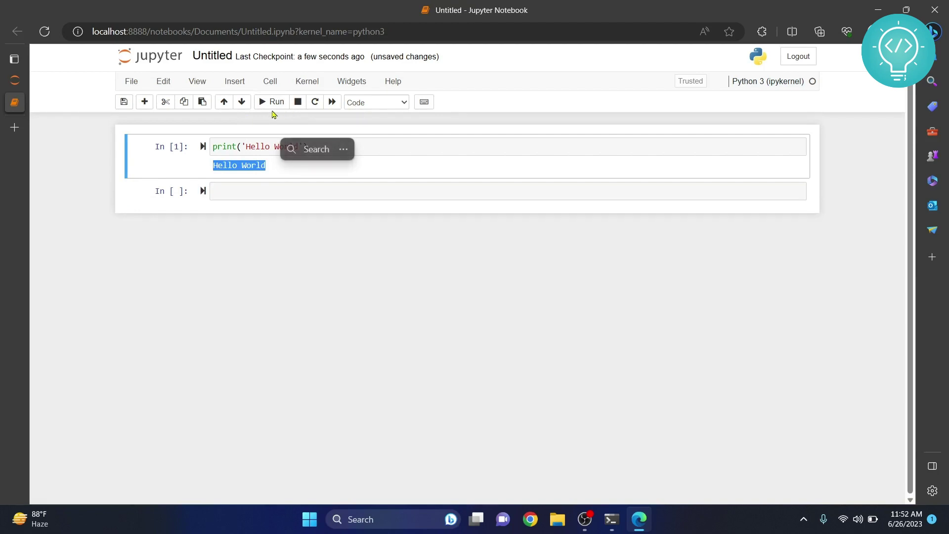
left_click(283, 198)
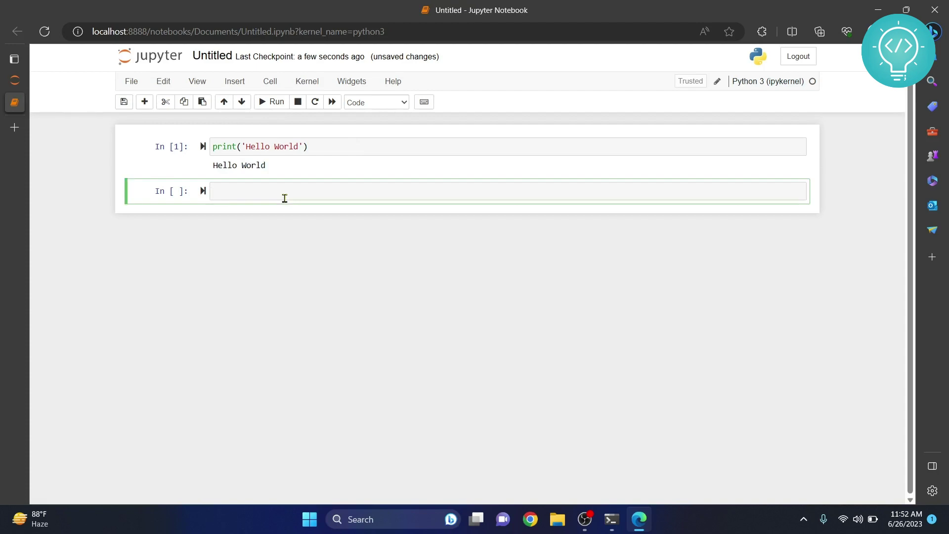
type("print('How are you?")
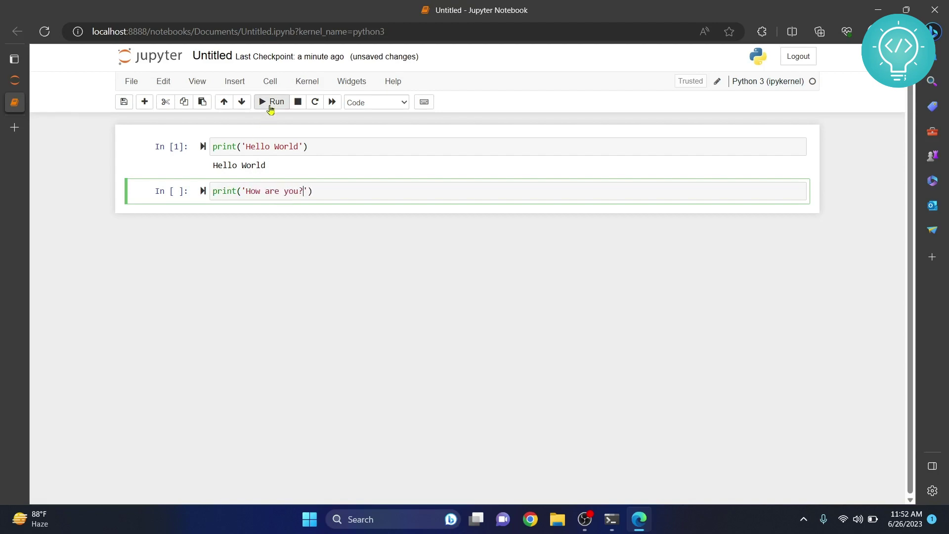
- Run the How are you? print cell and view the Cell menu's run options
left_click(323, 191)
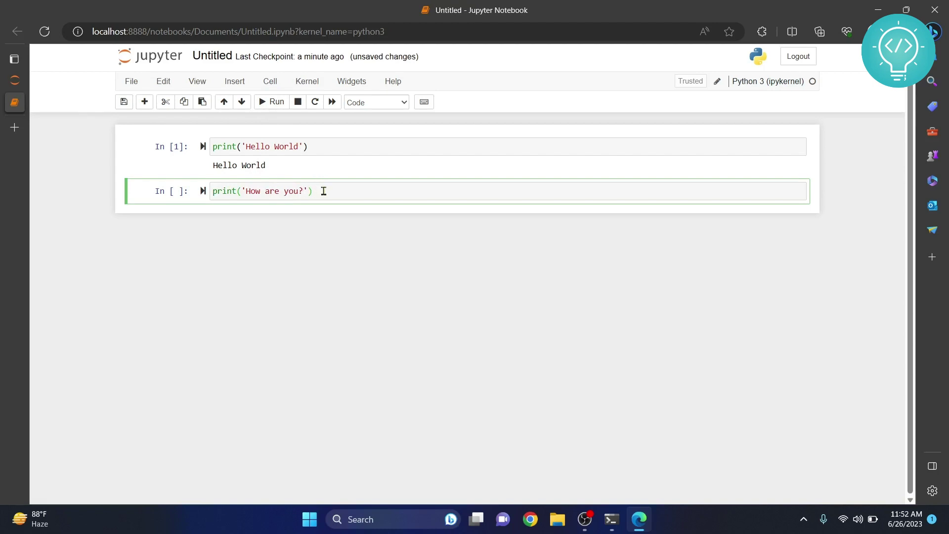
key("ctrl+Return")
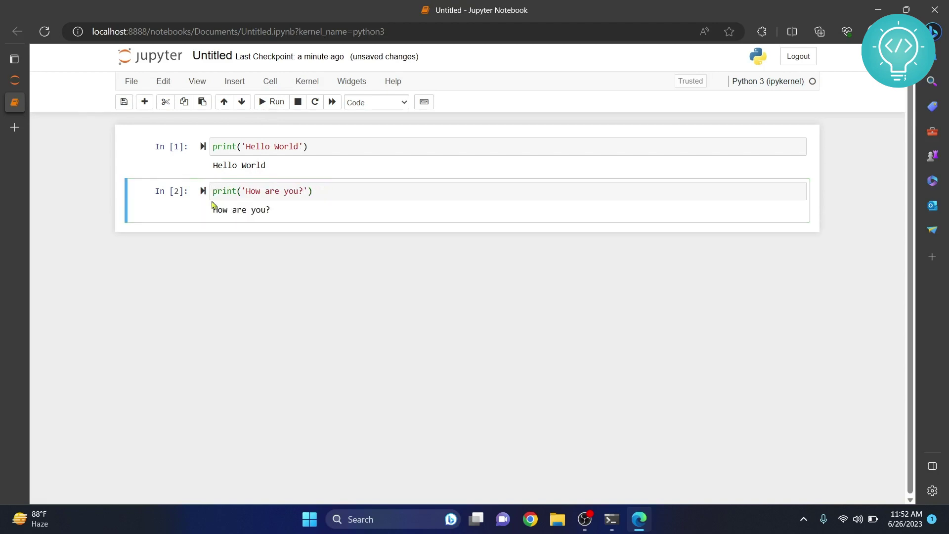
left_click_drag(213, 210, 267, 212)
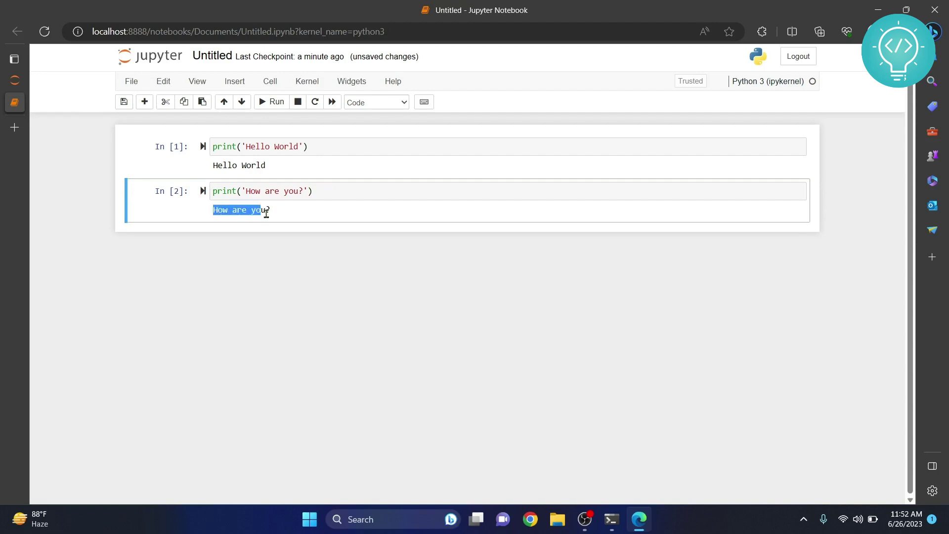
left_click(395, 195)
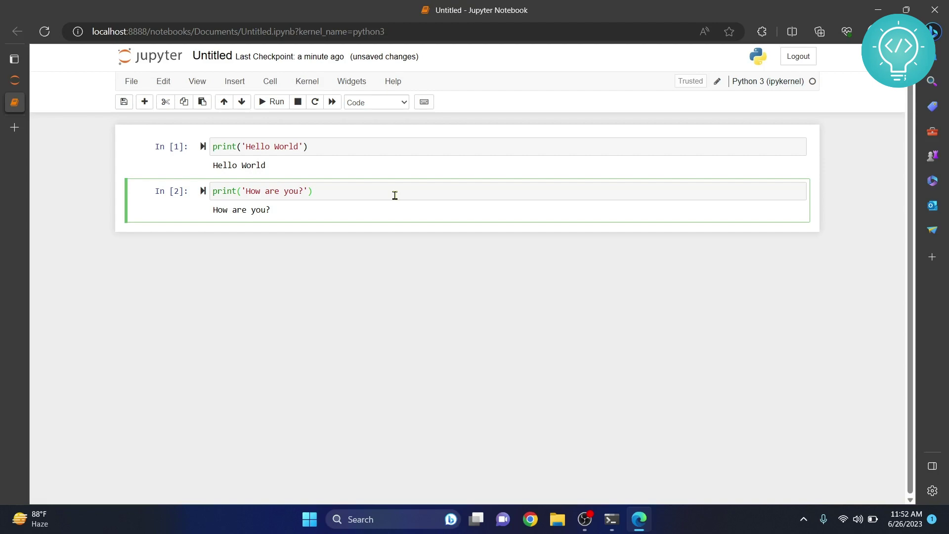
left_click(271, 84)
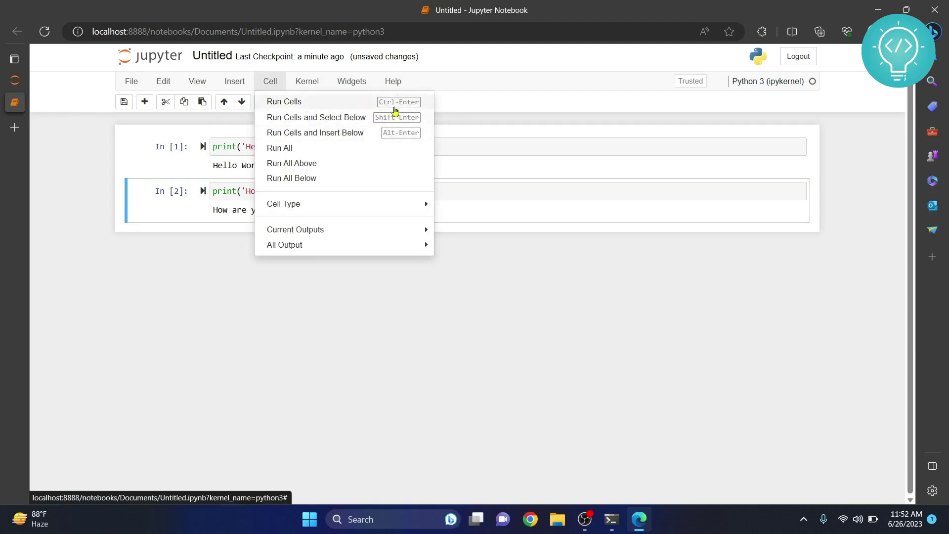
- Close the Cell menu and rerun the How are you? cell as In [3]
left_click(446, 183)
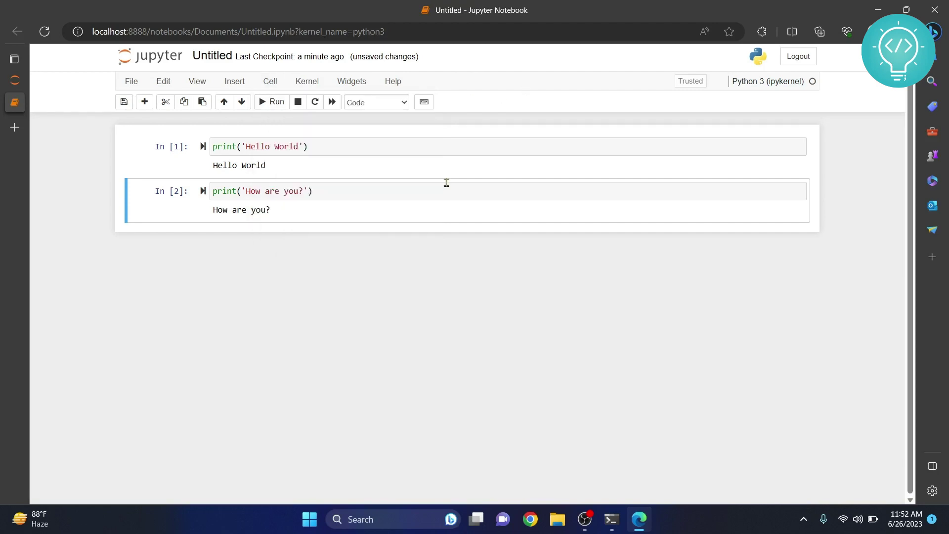
left_click(456, 145)
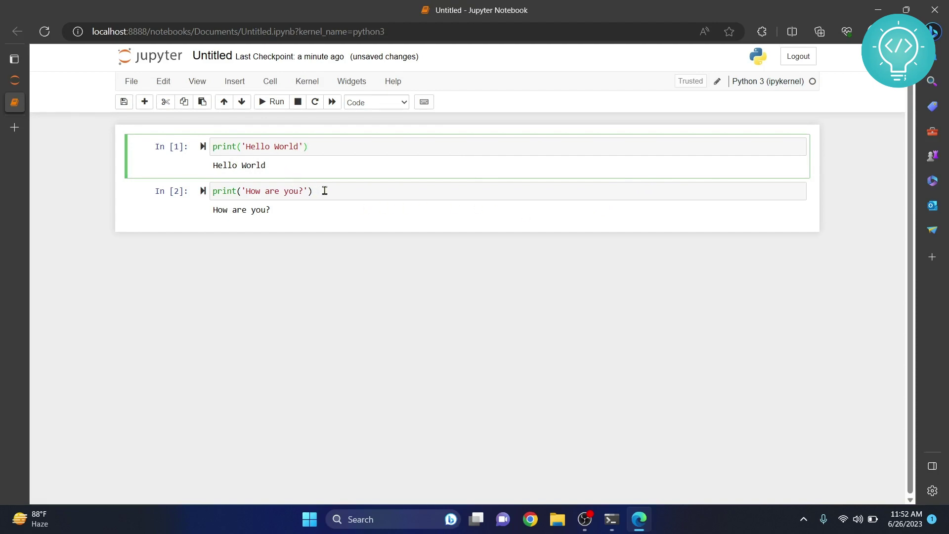
left_click_drag(324, 191, 201, 192)
left_click_drag(315, 147, 192, 149)
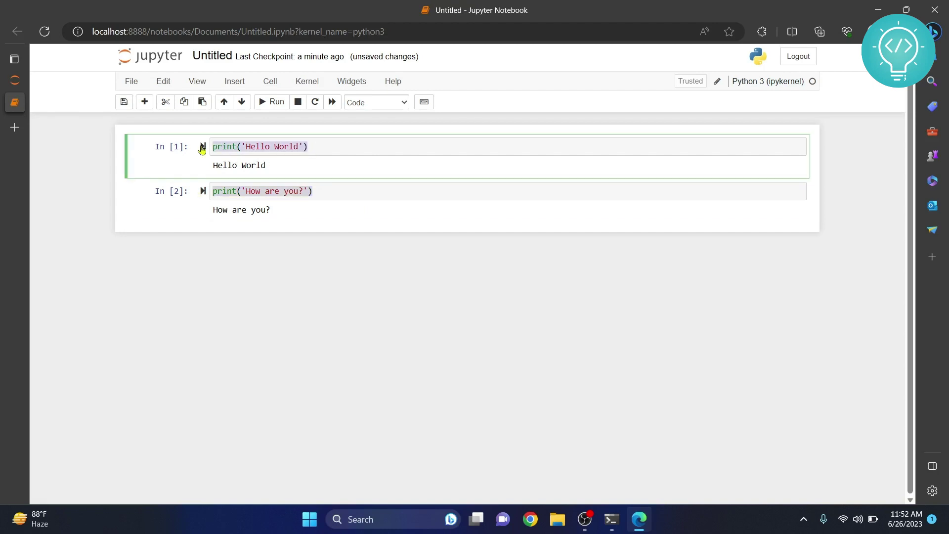
left_click(323, 195)
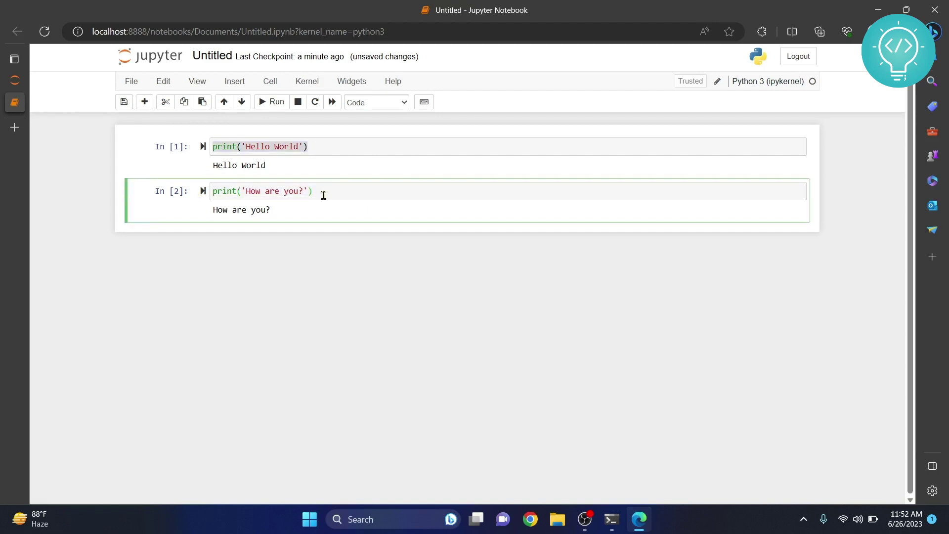
key("ctrl+Return")
left_click(336, 193)
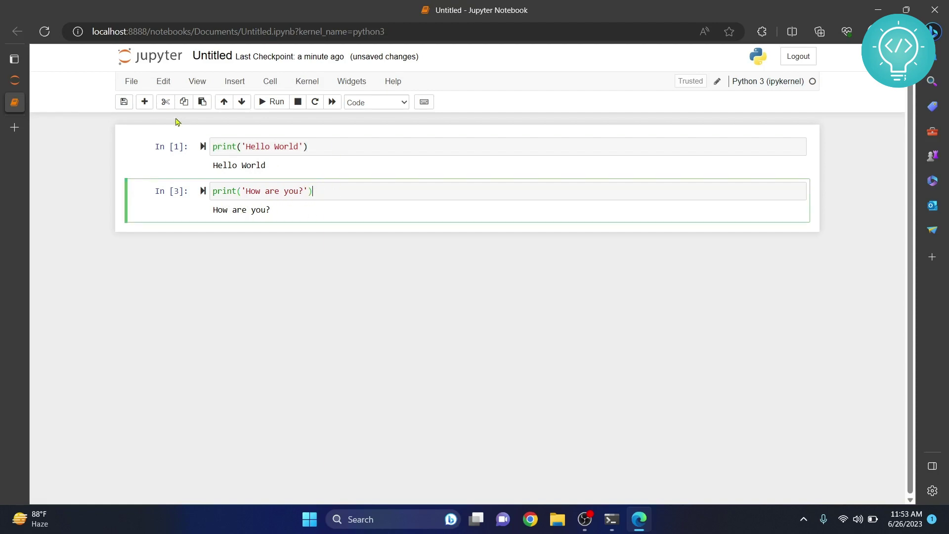
- Insert empty cells and enter print('I am fine') in the fourth cell
left_click(144, 102)
left_click(300, 237)
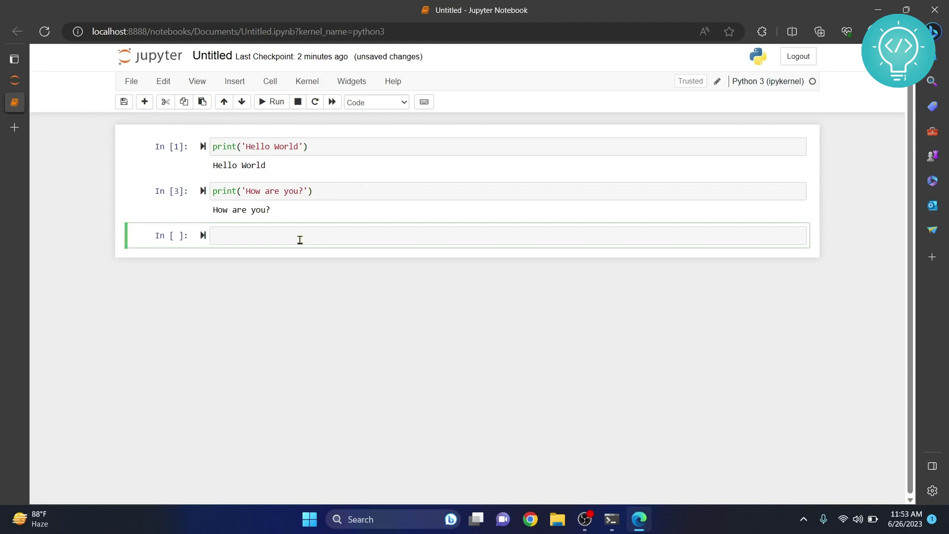
key("b")
left_click(300, 239)
left_click(303, 256)
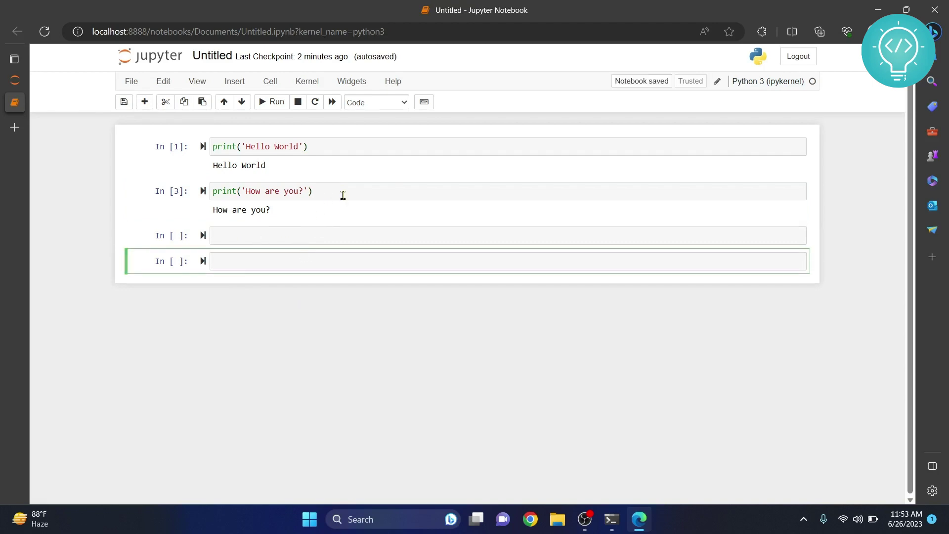
type("print()")
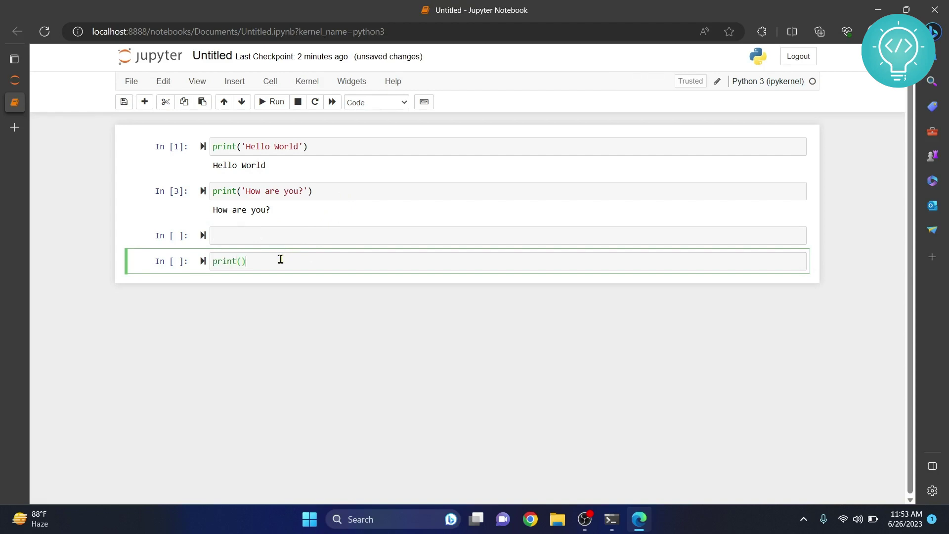
type("'I ")
type("am fine")
key("BackSpace")
type("b")
key("BackSpace")
- Add an empty cell below the print('I am fine') cell and review its code
left_click(146, 107)
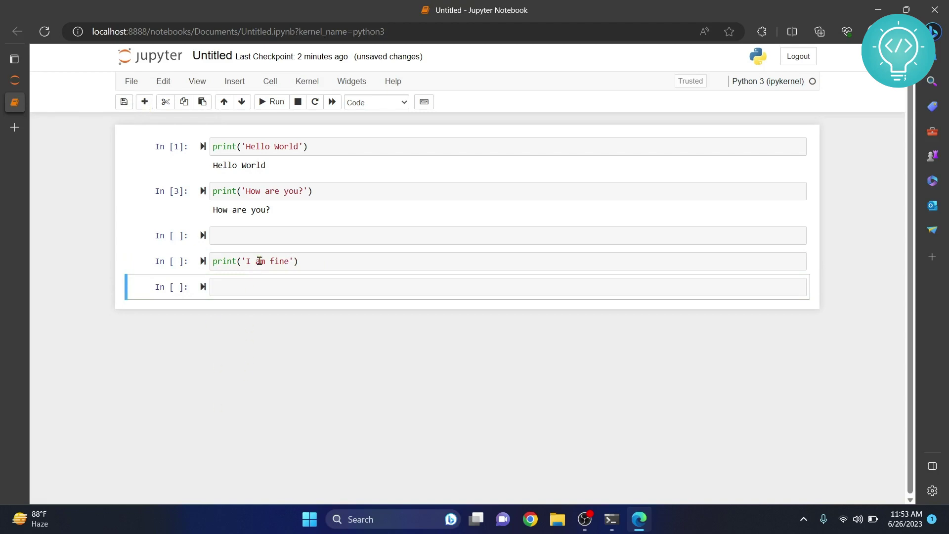
left_click(325, 259)
left_click_drag(325, 259, 209, 261)
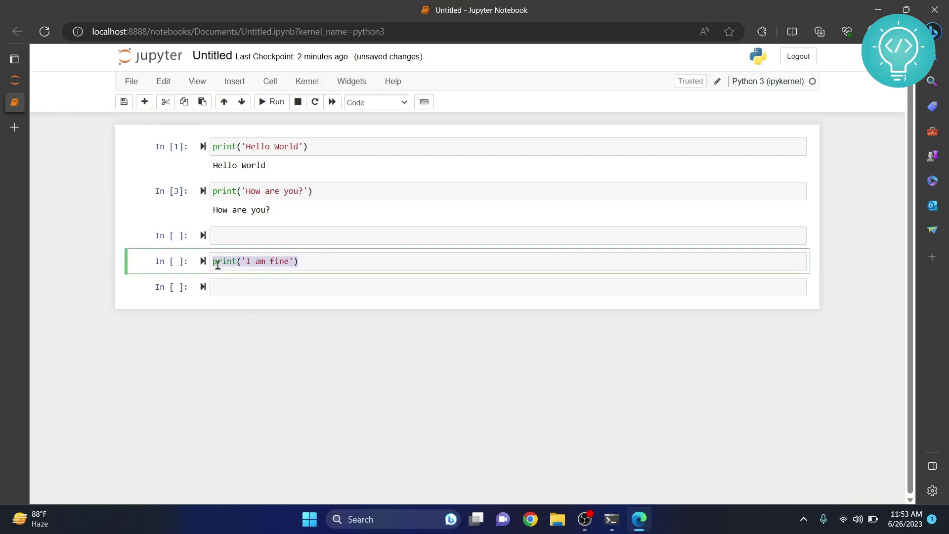
left_click(223, 289)
left_click(321, 262)
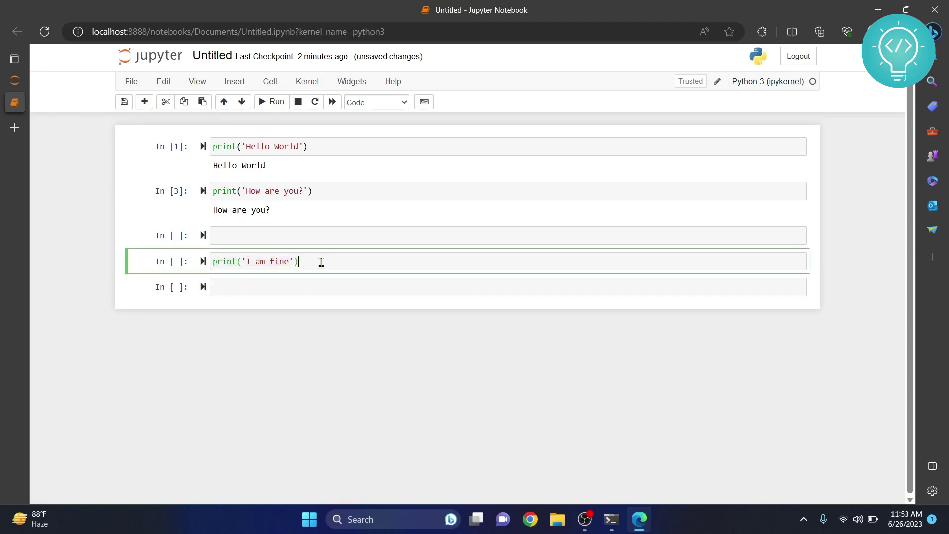
left_click_drag(321, 262, 214, 262)
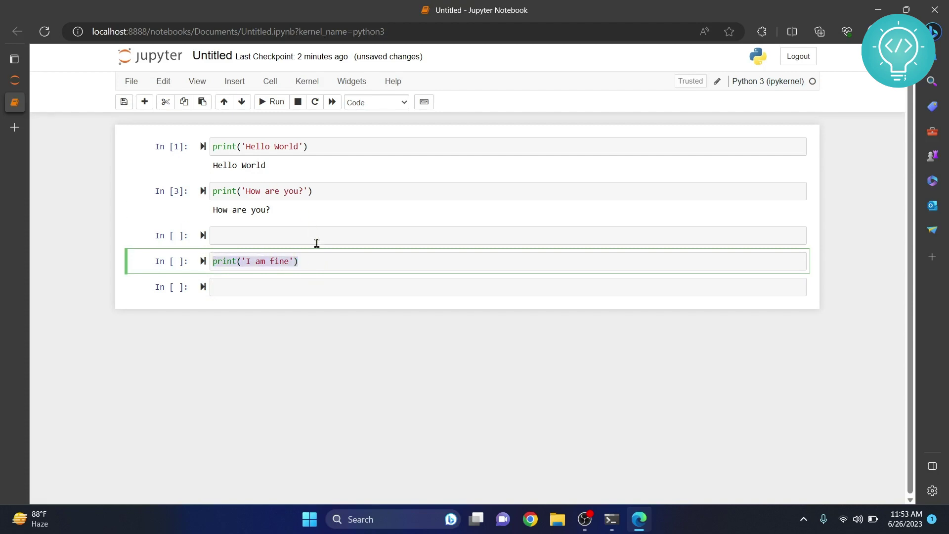
left_click(323, 258)
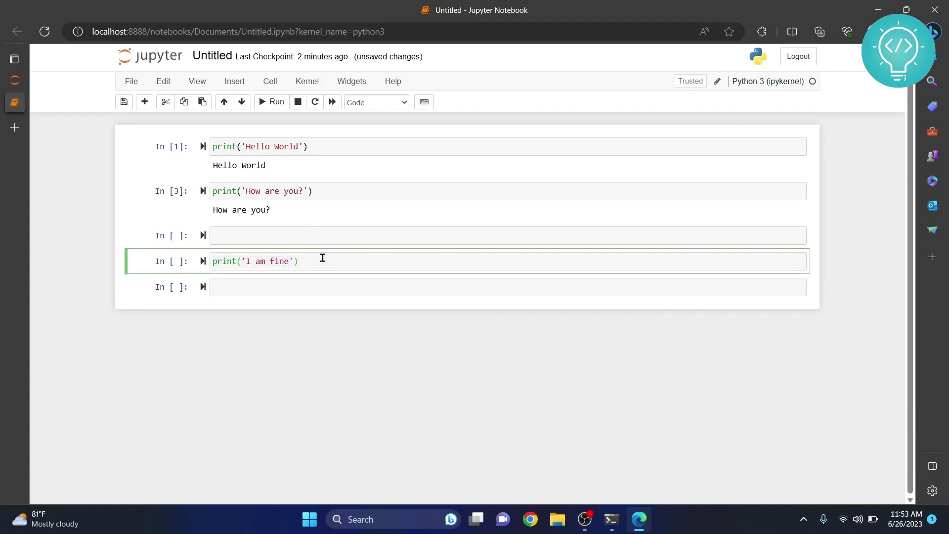
- Run the print('I am fine') cell as In [4] and move into the cell below
key("alt+Return")
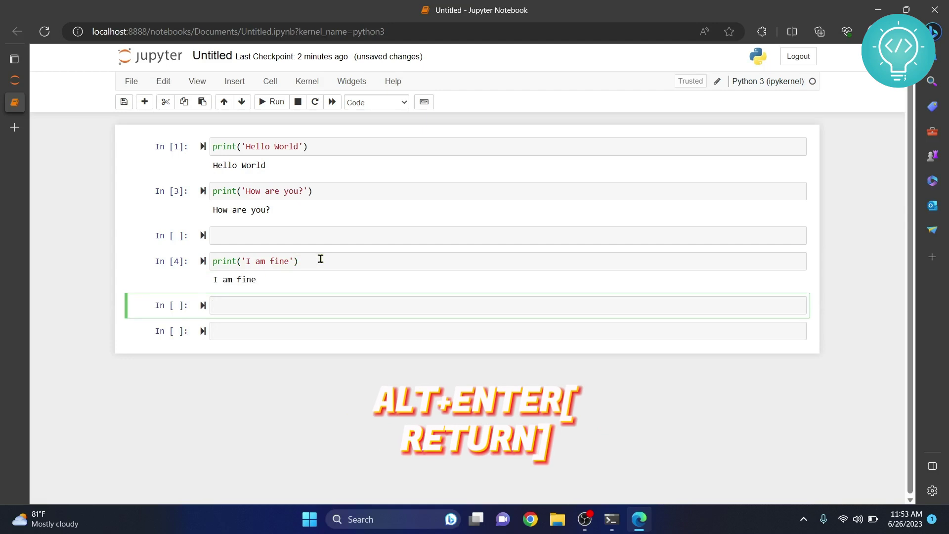
left_click_drag(300, 260, 207, 271)
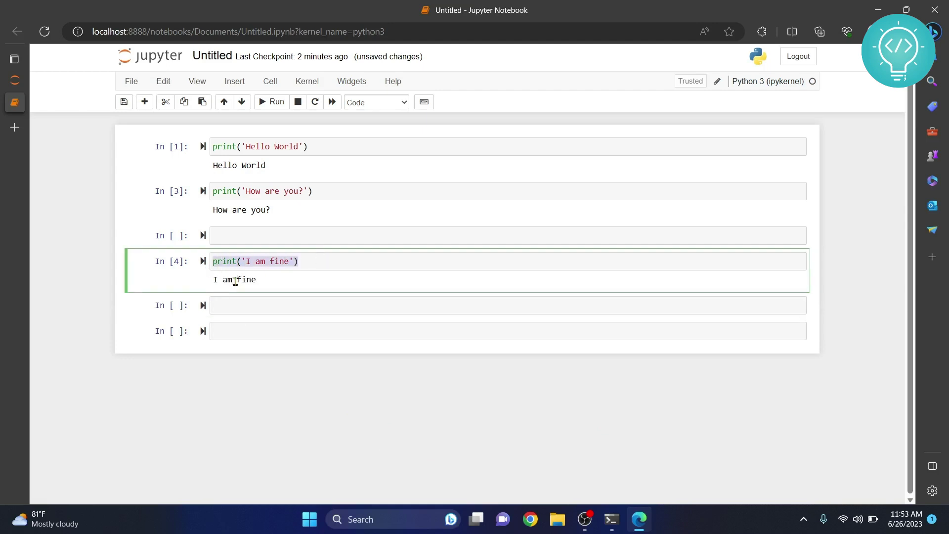
left_click(266, 310)
left_click(324, 260)
left_click(272, 306)
type("print()")
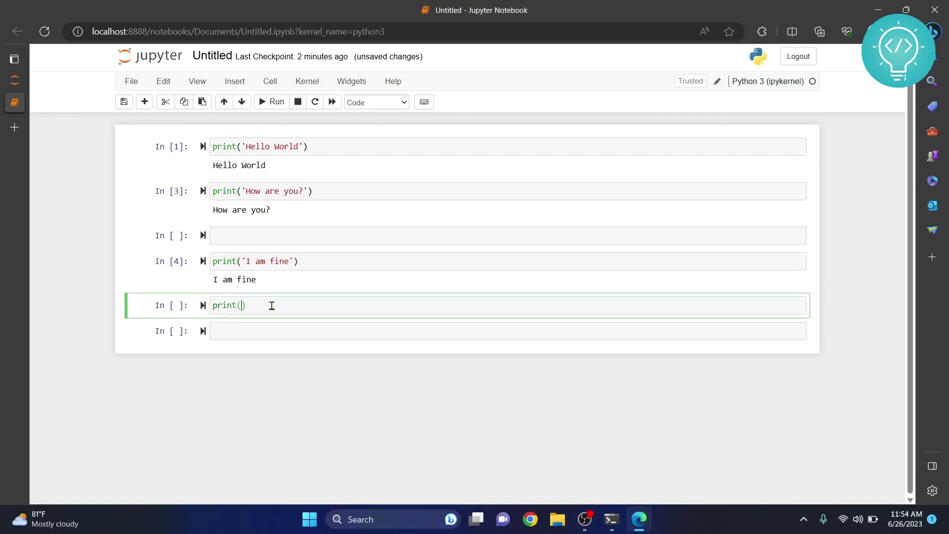
type("'I am also good")
- Run the print('I am also good') cell and select the empty last cell
left_click_drag(333, 305, 206, 309)
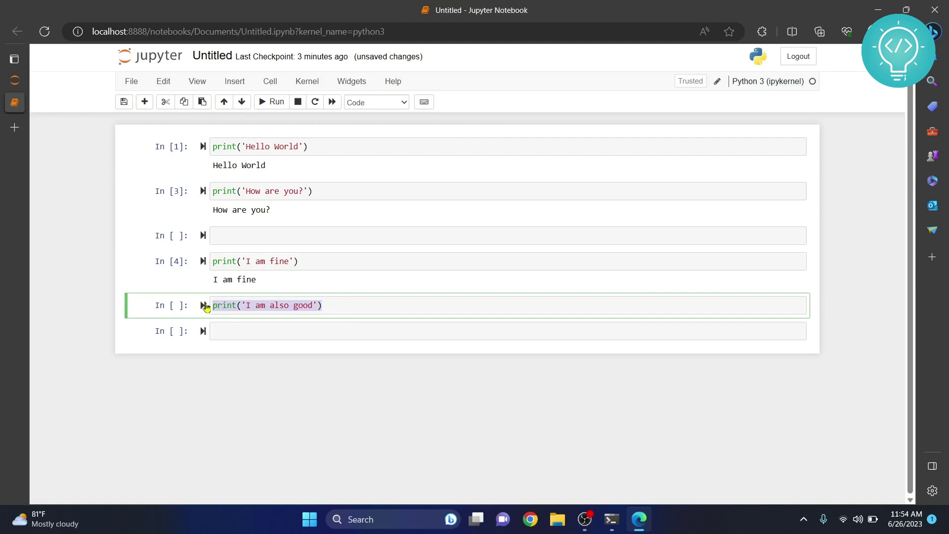
left_click(322, 329)
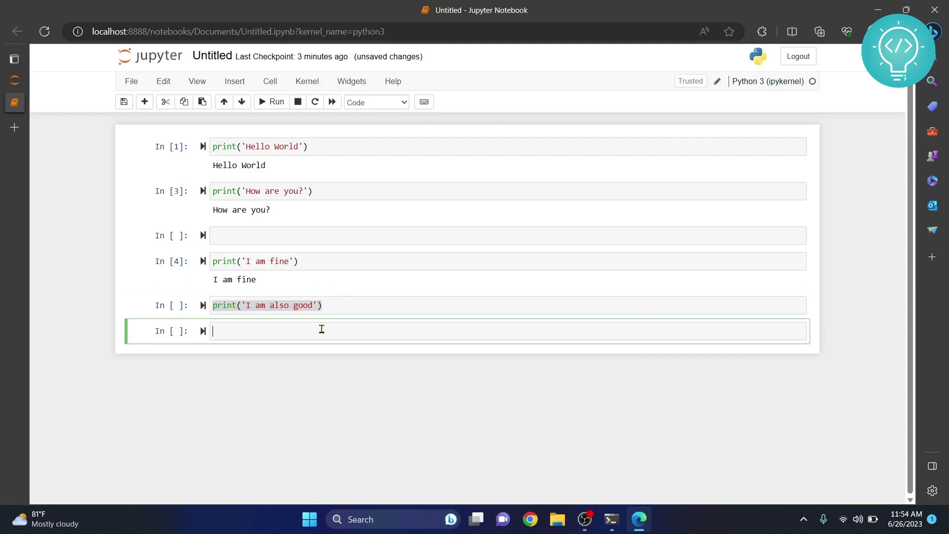
left_click(345, 305)
key("shift+Return")
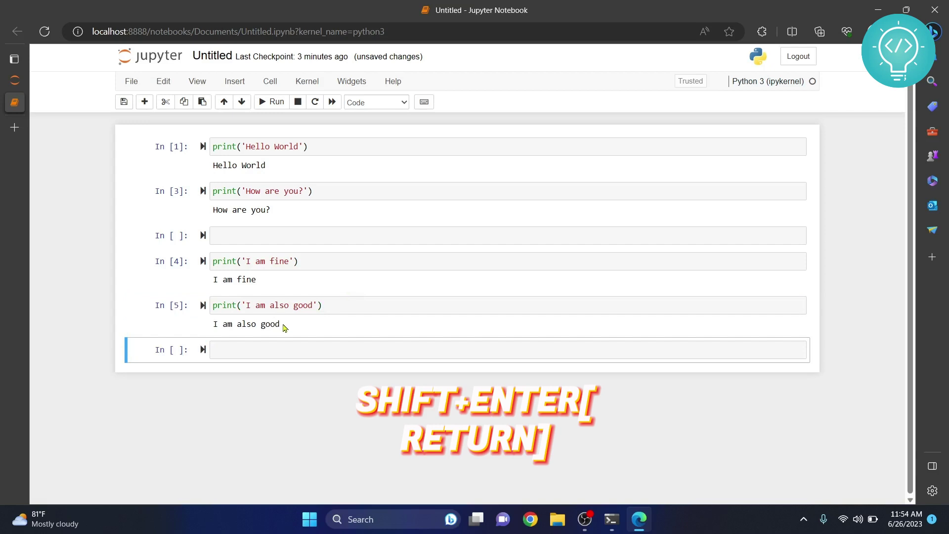
left_click_drag(282, 325, 206, 329)
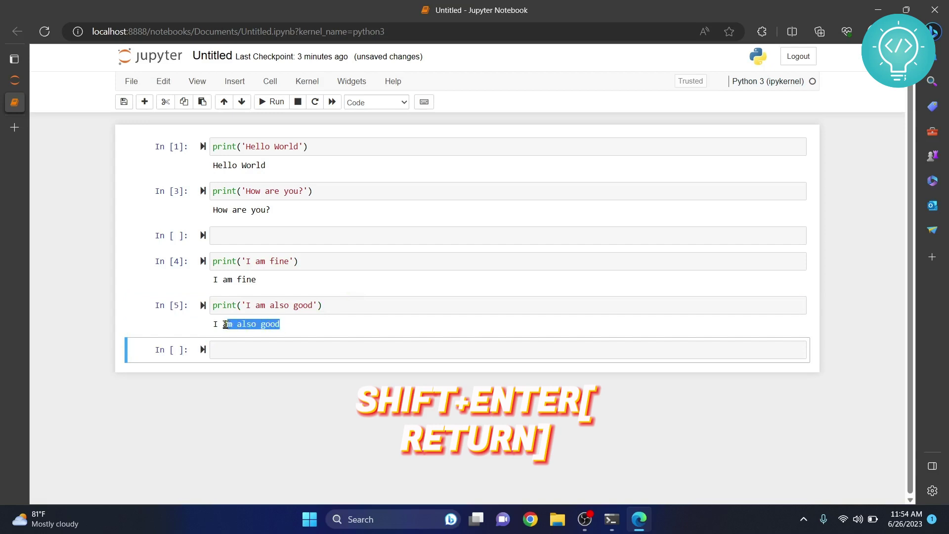
left_click(253, 350)
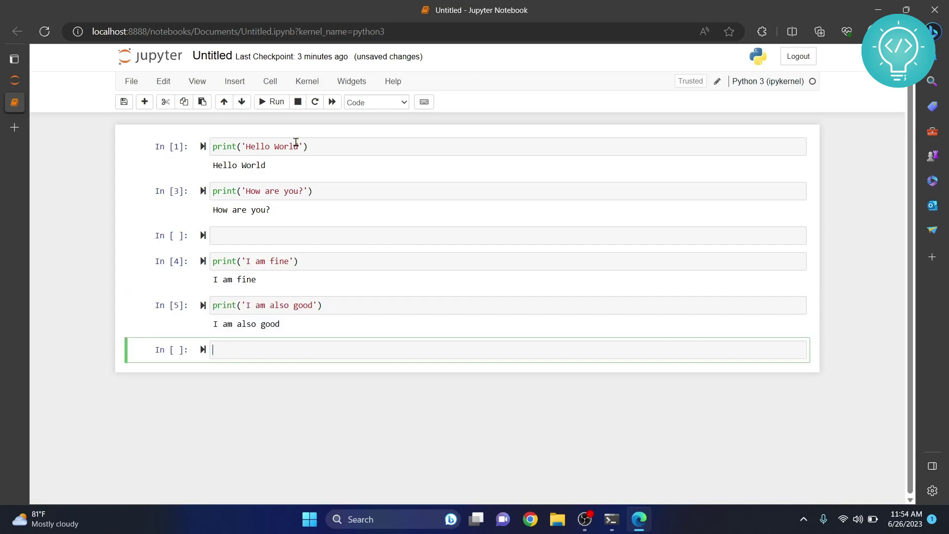
left_click_drag(338, 147, 193, 152)
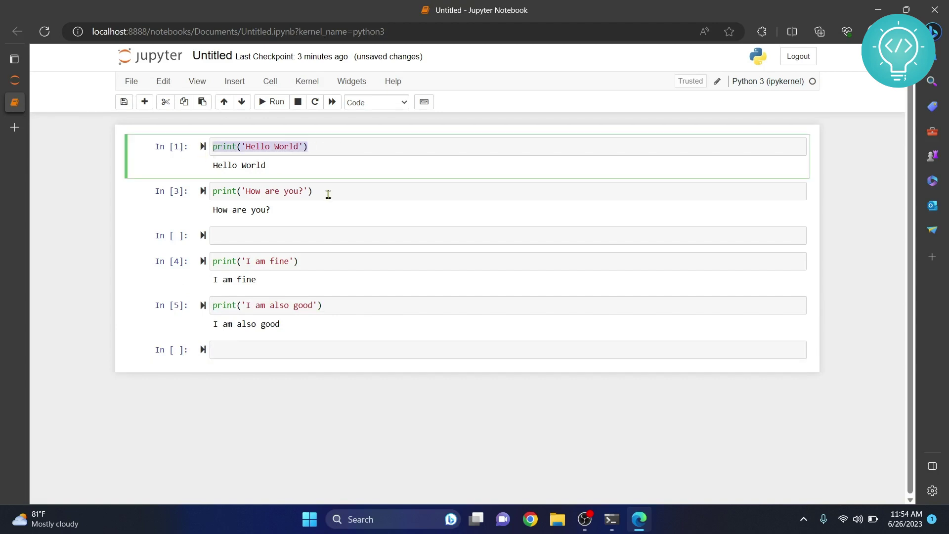
left_click_drag(326, 193, 191, 191)
left_click_drag(305, 261, 177, 263)
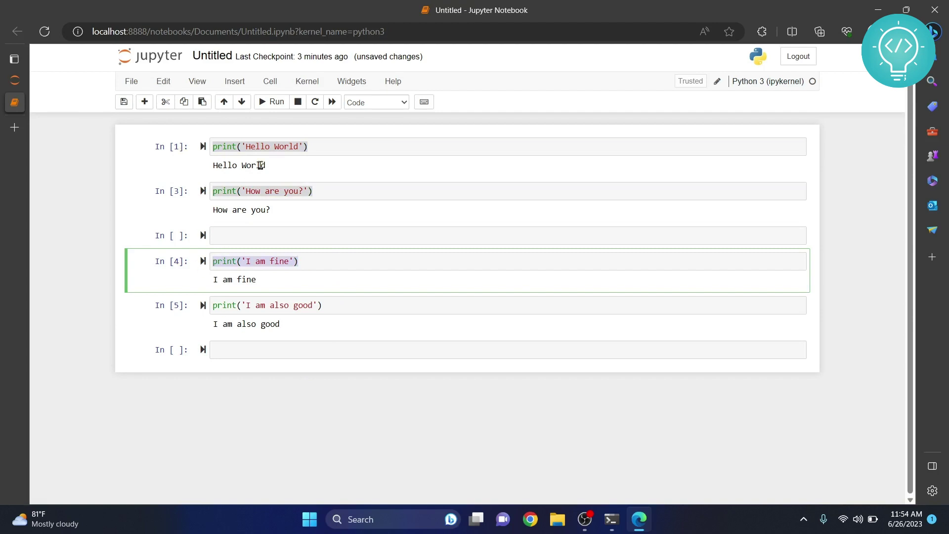
left_click(290, 343)
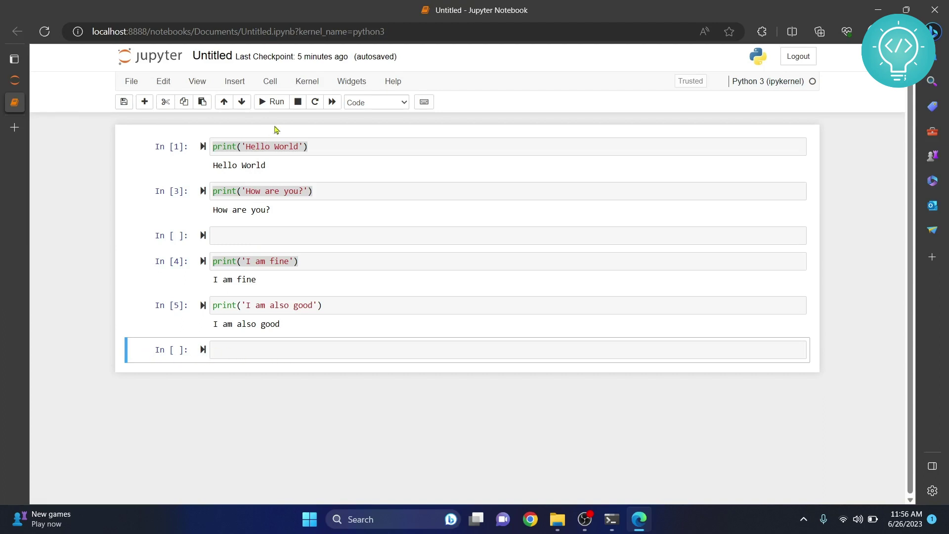
- Convert the last cell to Markdown and render '# Jupyter Notebook Tutorial' as a heading
left_click(275, 83)
mouse_move(319, 204)
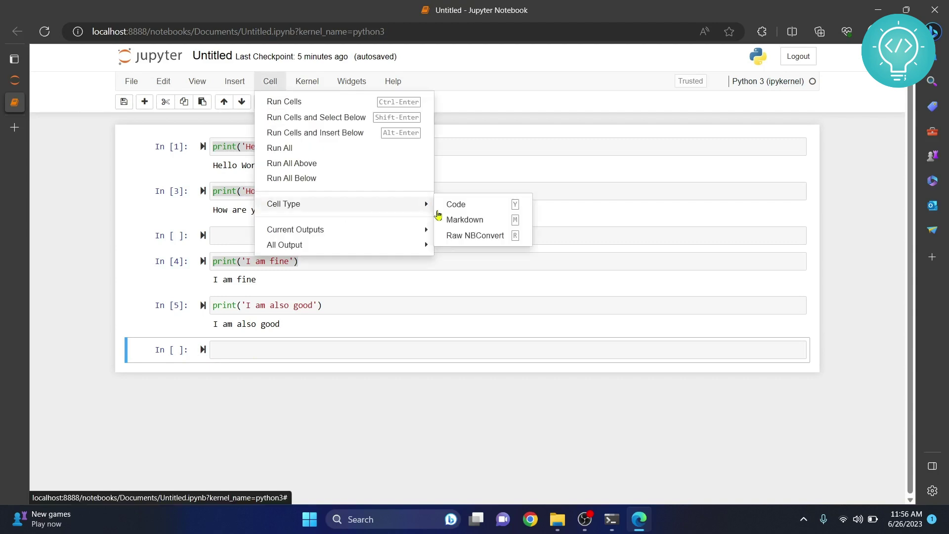
left_click(483, 222)
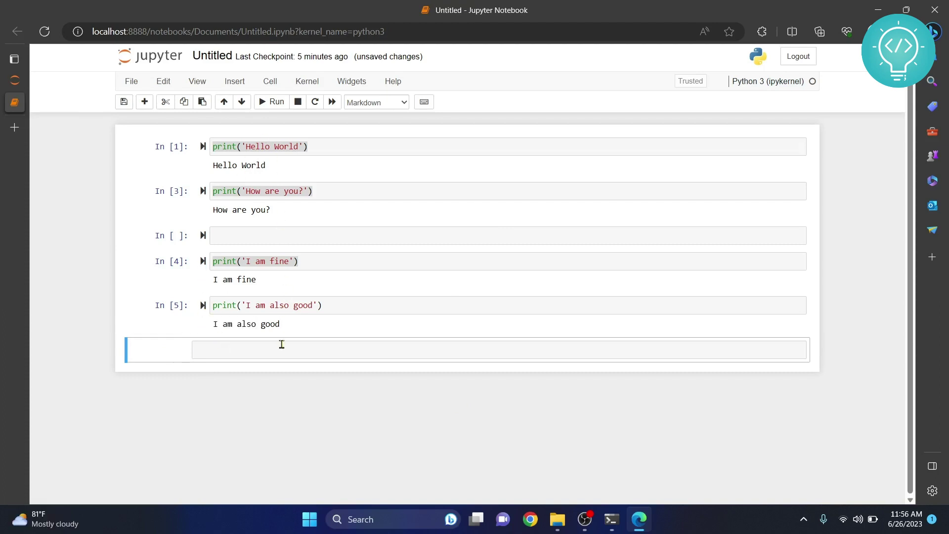
key("Return")
type("#")
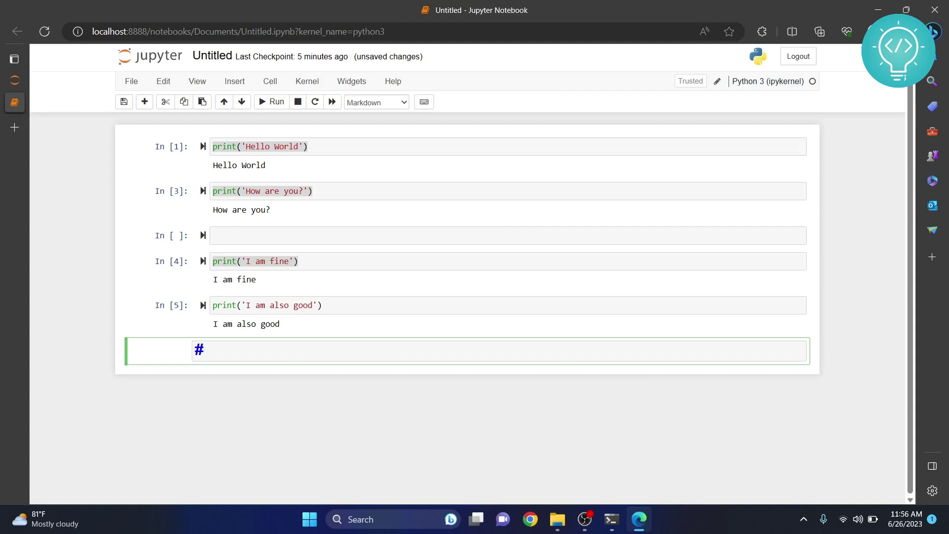
type(" Jupyter Notebook Tutorial")
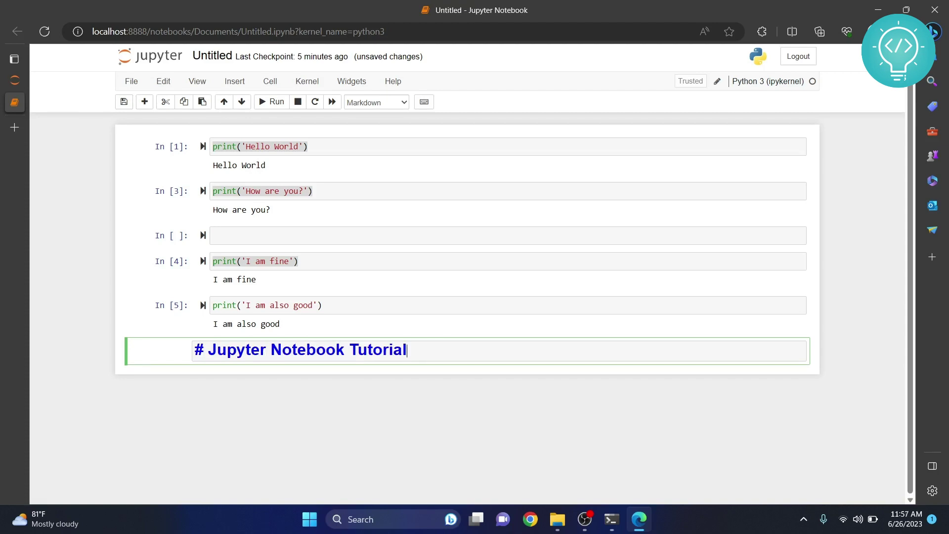
key("ctrl+Return")
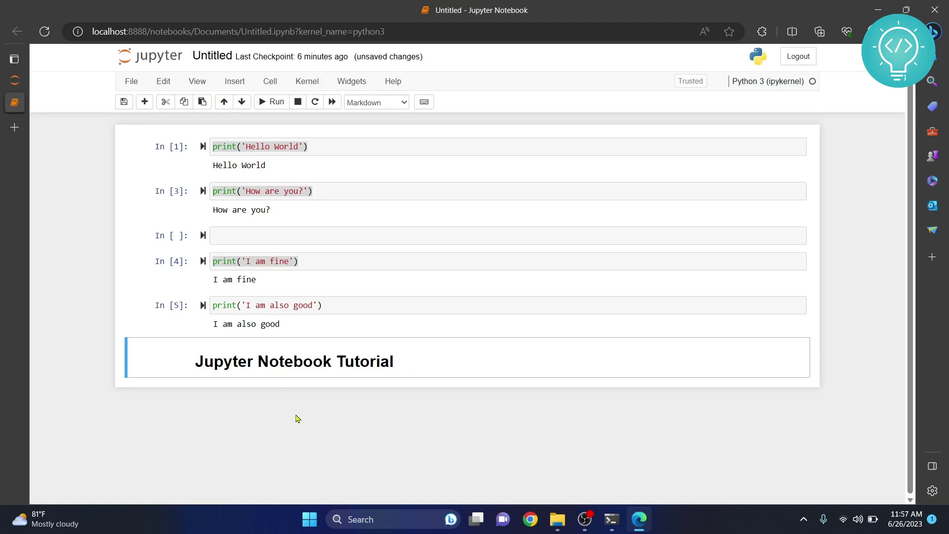
key("Up")
key("Up")
key("Up")
key("Up")
key("Up")
- Delete the Hello World, How are you? and remaining code cells in command mode
key("Down")
key("Down")
key("Down")
key("Down")
key("Up")
key("Up")
key("Up")
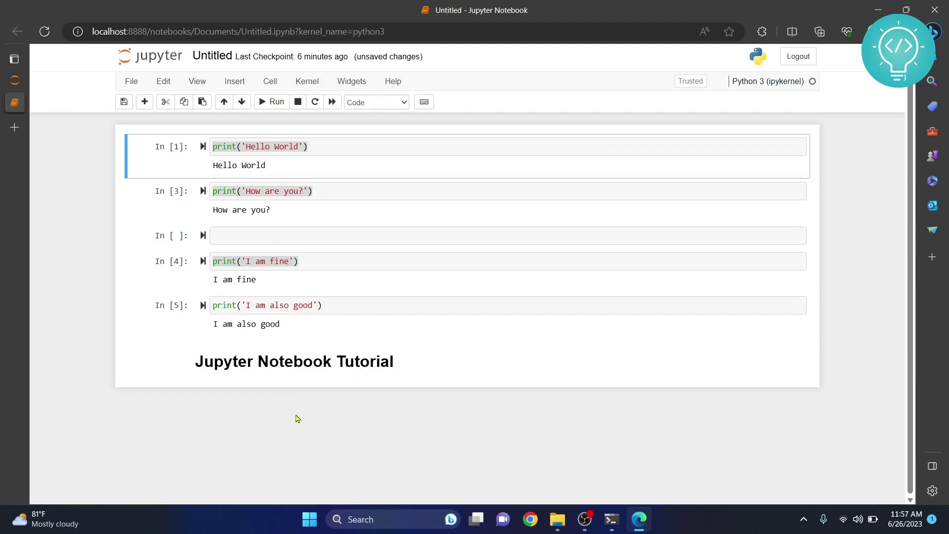
key("Return")
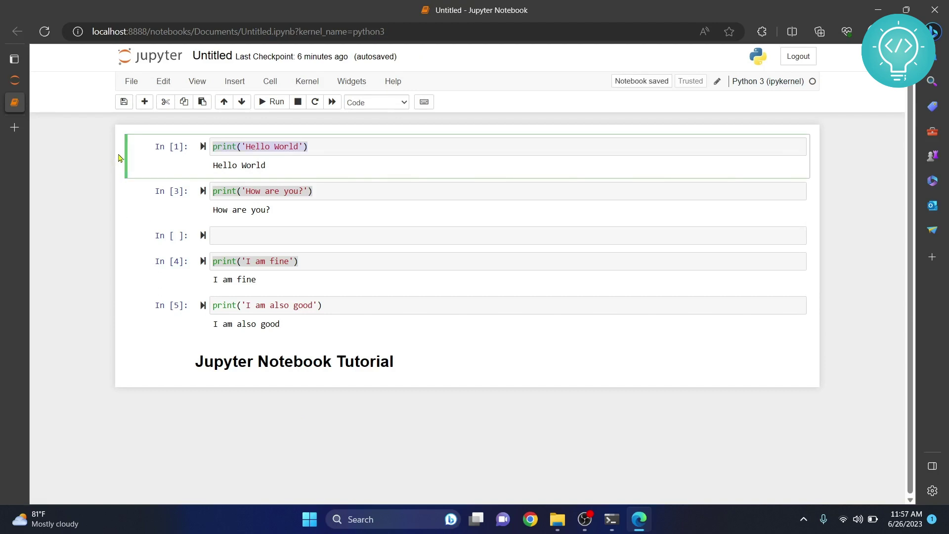
left_click(337, 152)
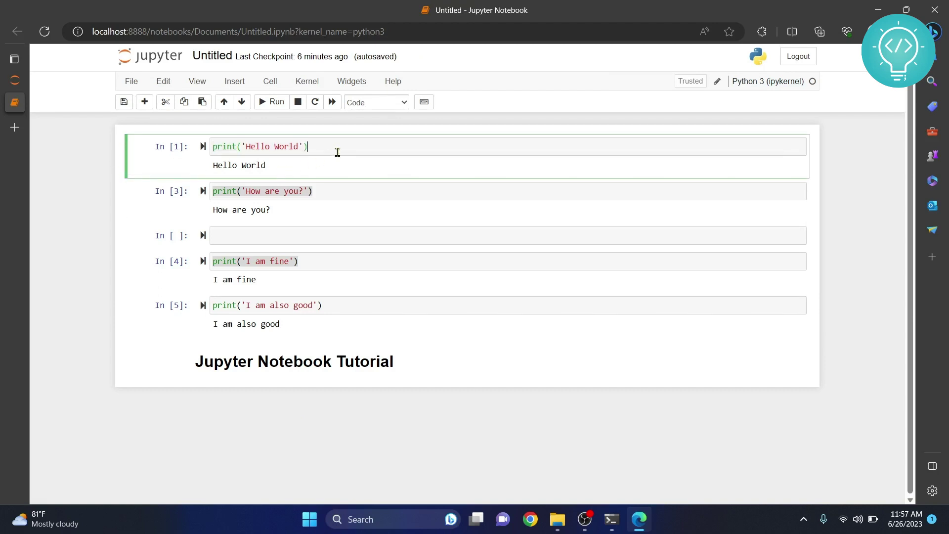
type("sdfjsdlfjdskl")
key("Escape")
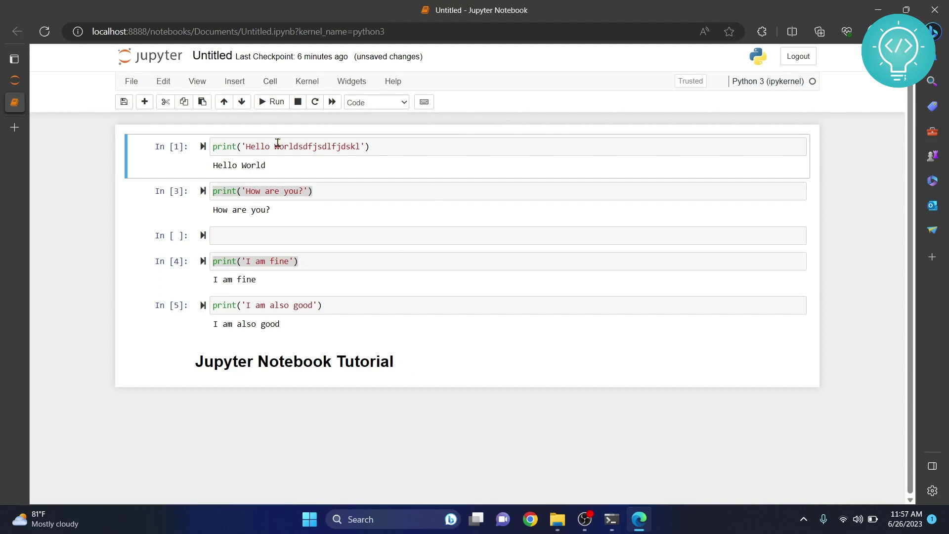
key("d")
key("d")
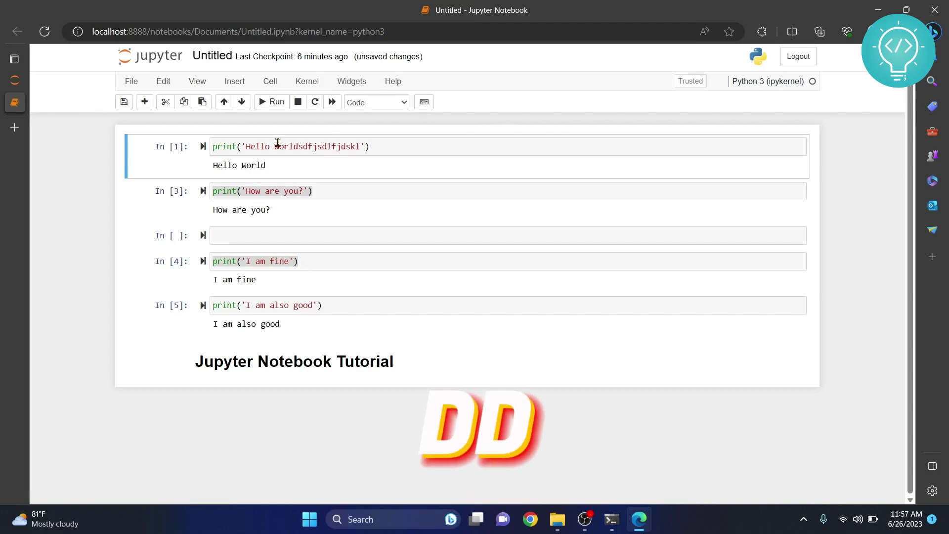
key("d")
key("d")
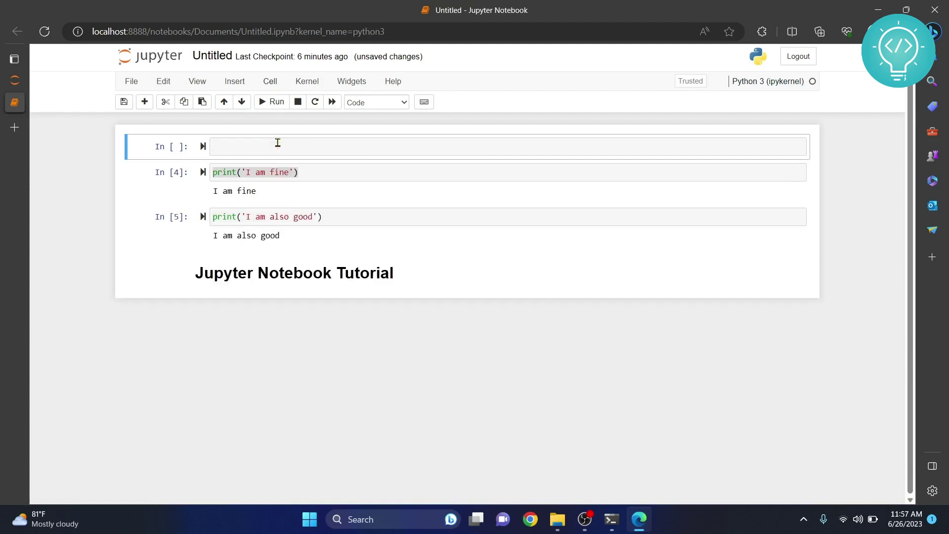
key("d")
key("d")
key("d")
key("d")
key("d")
key("d")
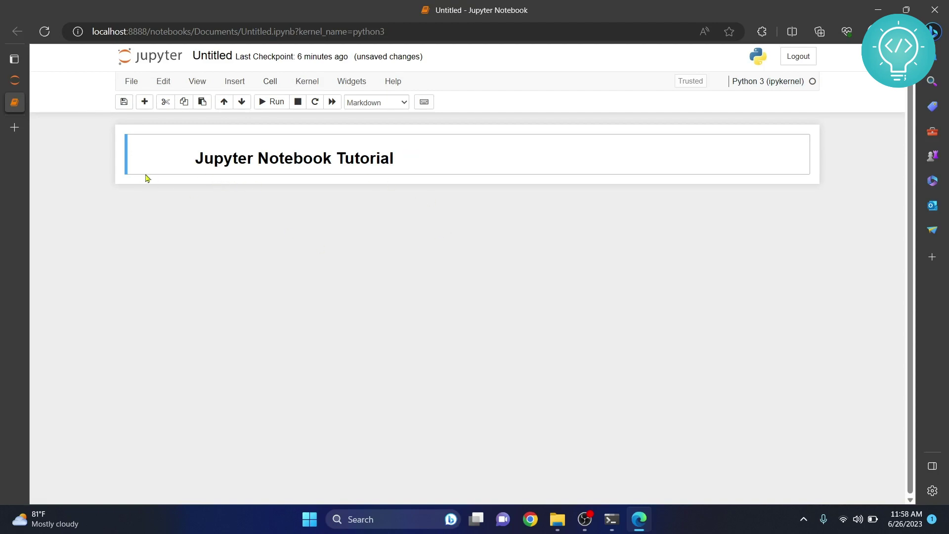
- Reopen the heading's source and render it, adding an empty code cell below
mouse_move(380, 159)
double_click(389, 159)
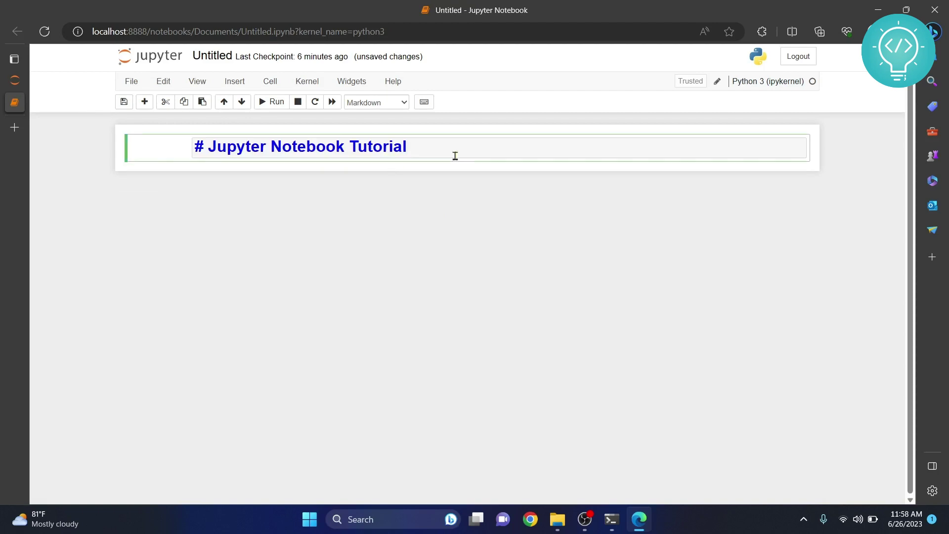
key("shift+Return")
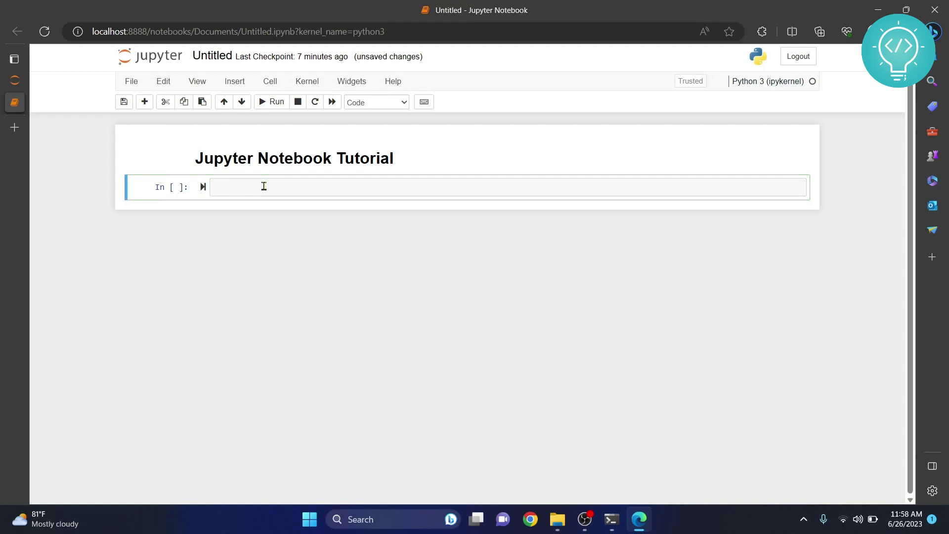
- Make the empty cell Markdown and render the paragraph 'This is a jupyter notebook tutorial'
key("Escape")
key("m")
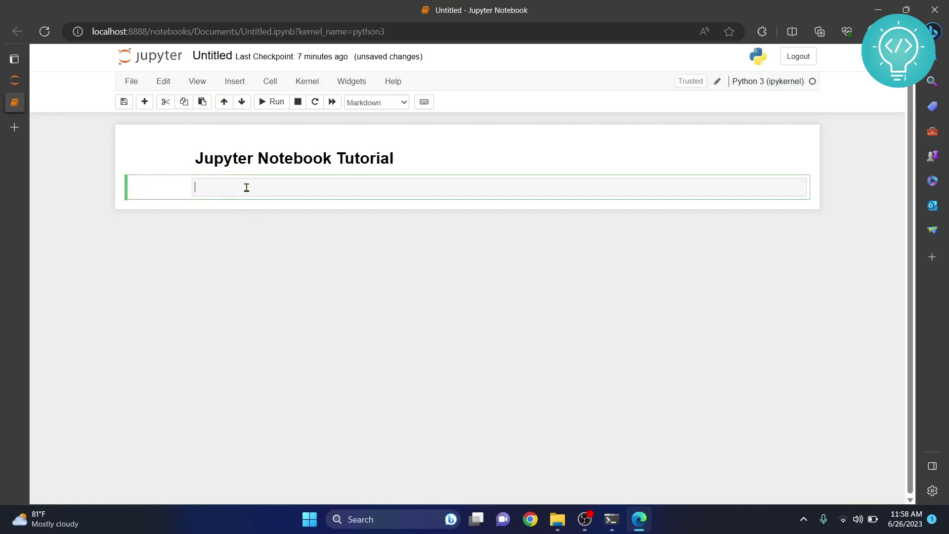
type("This is a ")
type("Jupyter n")
type("otebook tutorial")
key("shift+Return")
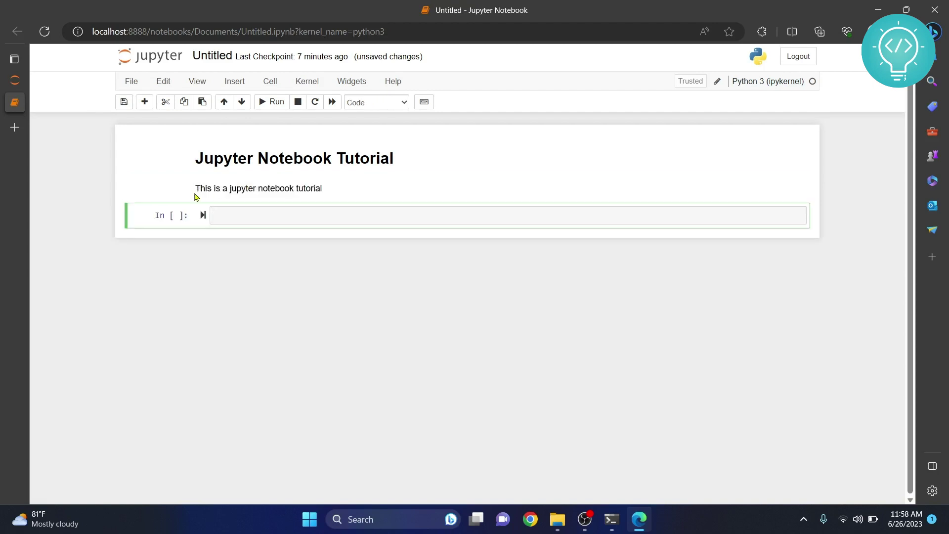
- Reopen the title heading's raw markdown and select its # marker
key("Escape")
double_click(317, 160)
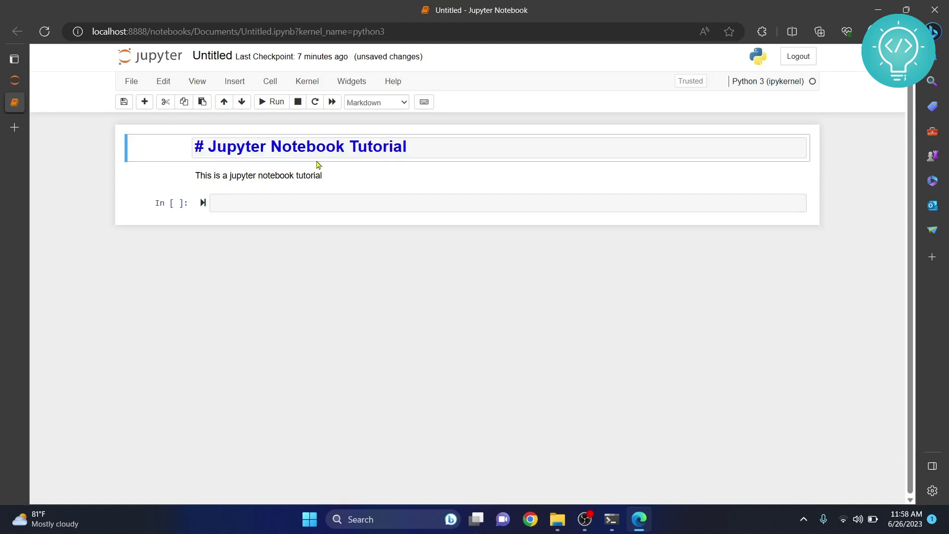
left_click_drag(207, 149, 167, 153)
- Turn '## Cells' into a Markdown cell and render it as a heading
left_click(232, 201)
type("## Ce")
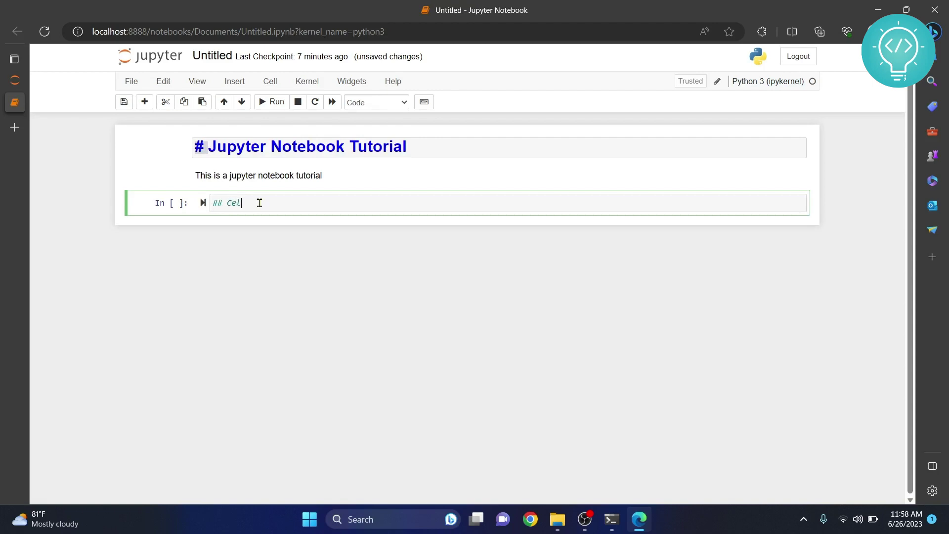
type("ls")
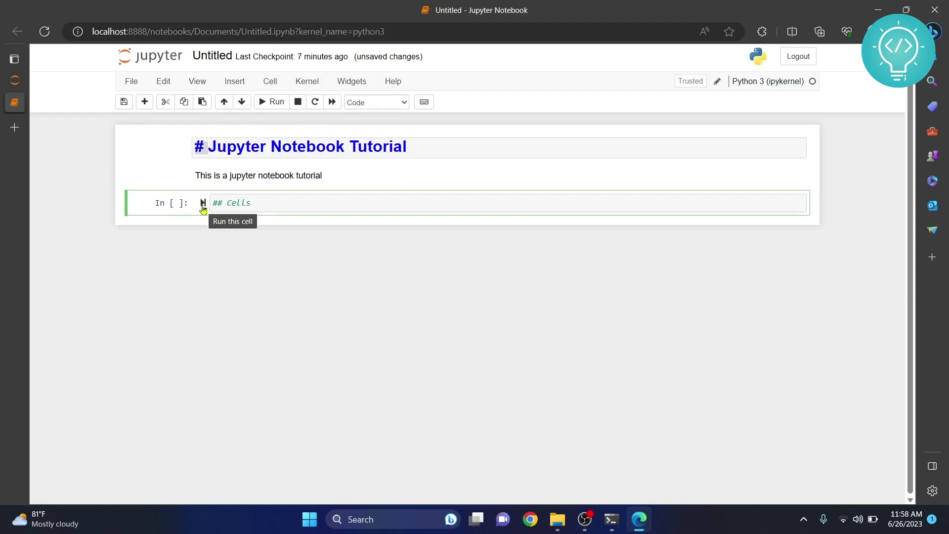
left_click_drag(265, 205, 220, 206)
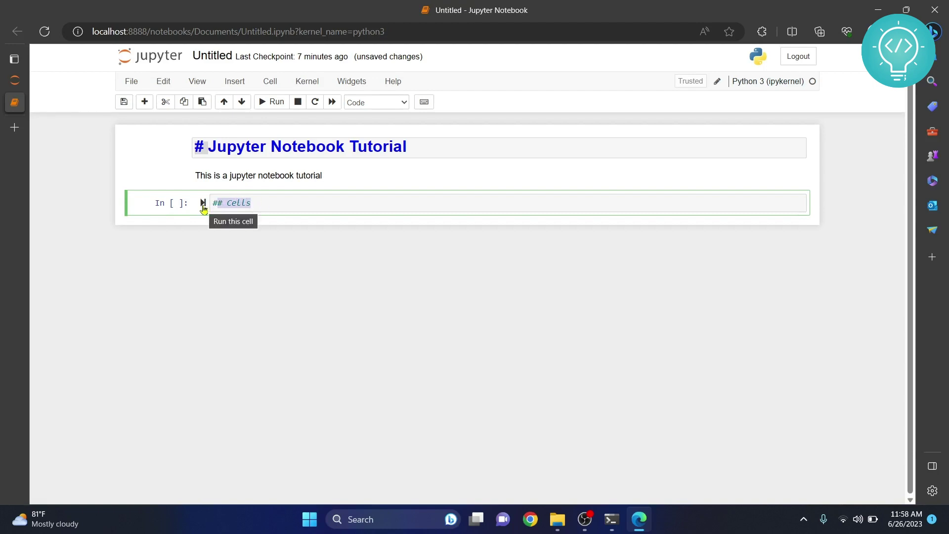
key("Escape")
key("m")
key("ctrl+Return")
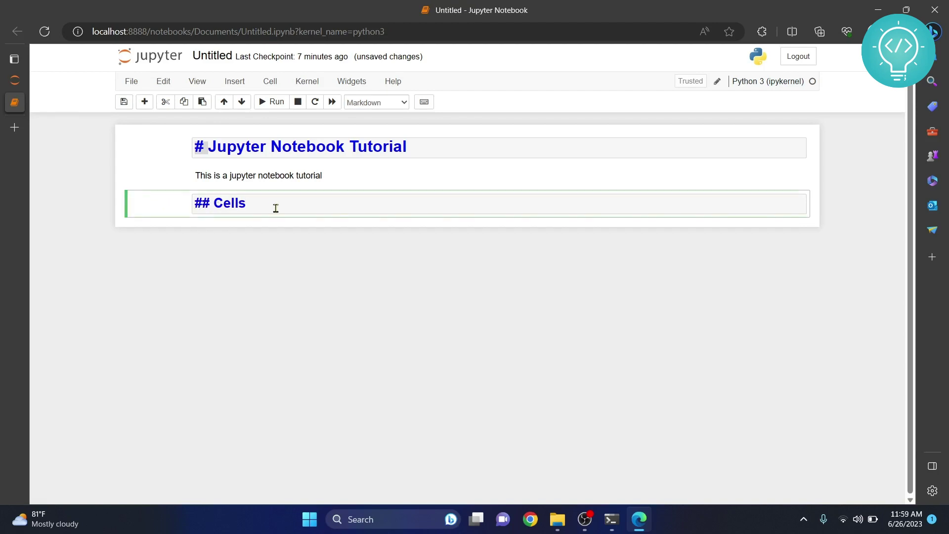
key("shift+Return")
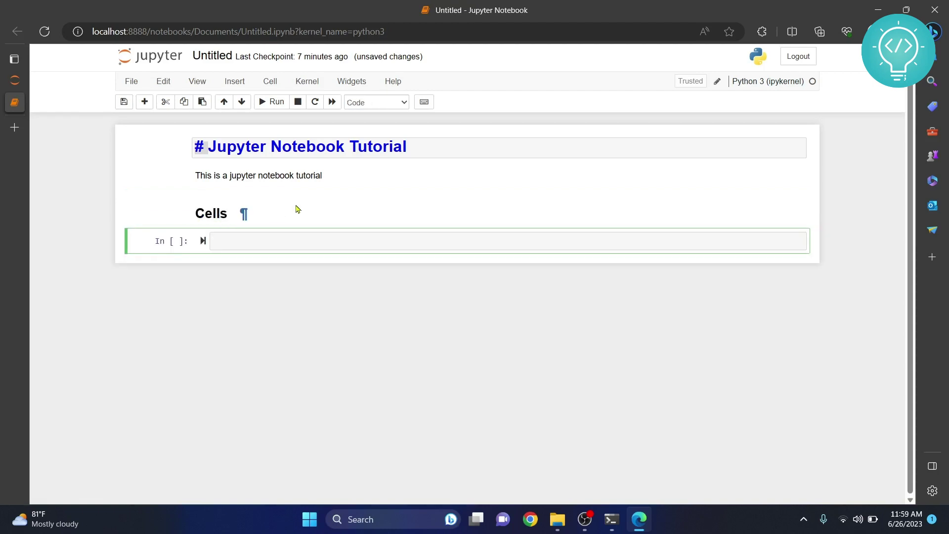
- Re-render the title heading and highlight the Cells heading text
left_click(418, 144)
key("ctrl+Return")
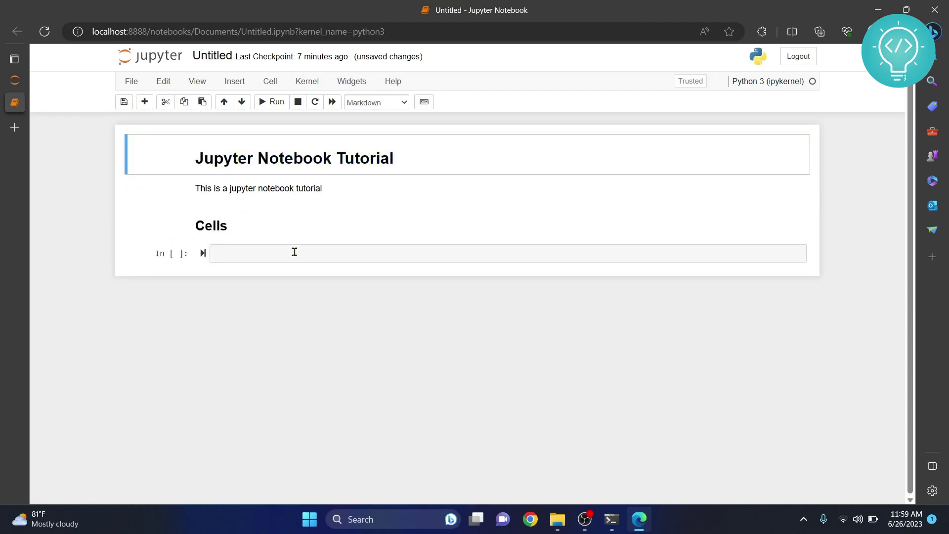
left_click_drag(195, 227, 229, 230)
left_click(210, 161)
- Reopen the title and Cells headings' raw markdown, selecting their # and ## markers
double_click(208, 161)
left_click_drag(215, 150, 173, 149)
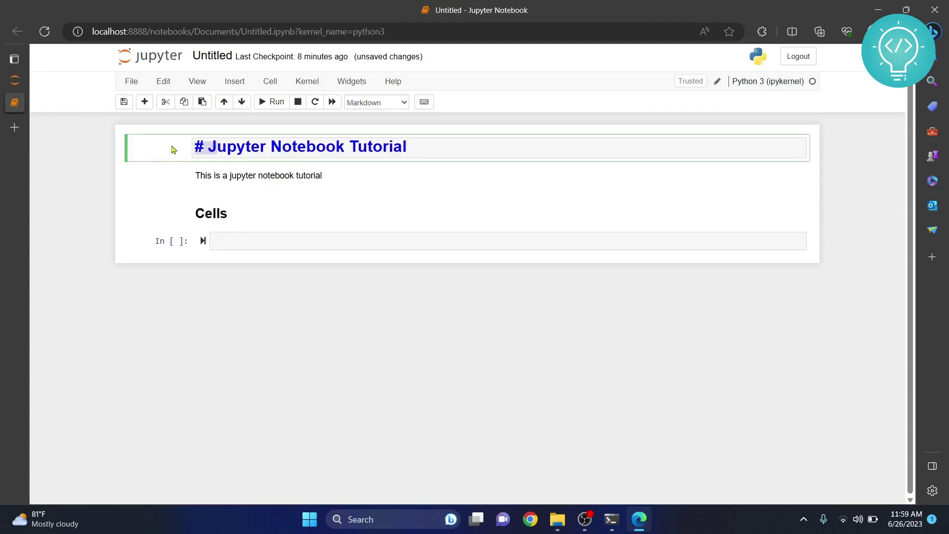
double_click(215, 213)
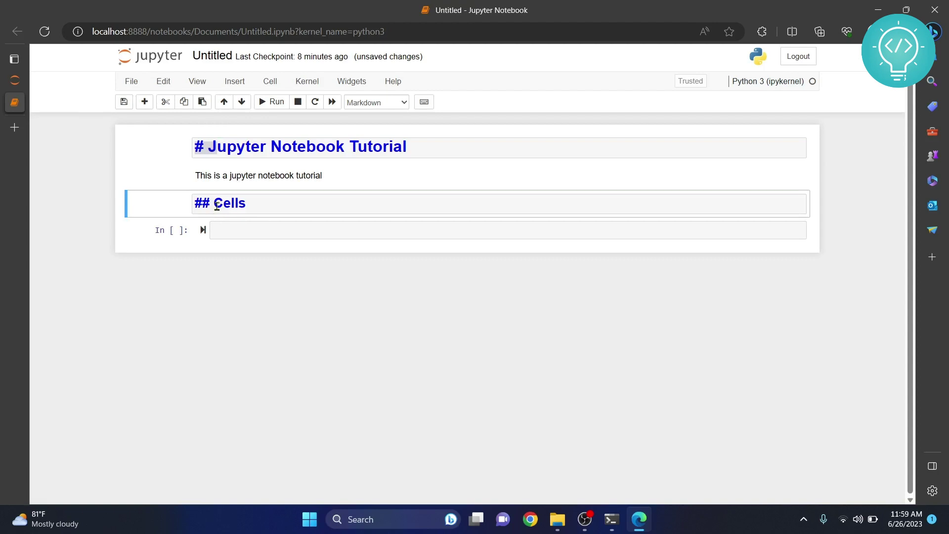
left_click_drag(216, 206, 172, 204)
left_click_drag(260, 206, 170, 208)
left_click(266, 229)
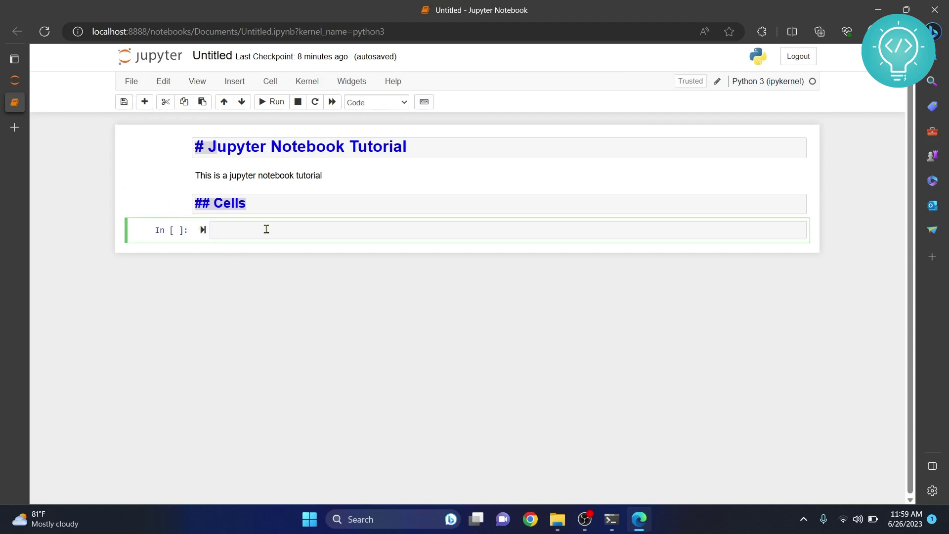
type("This is tuto")
type("rial about cells")
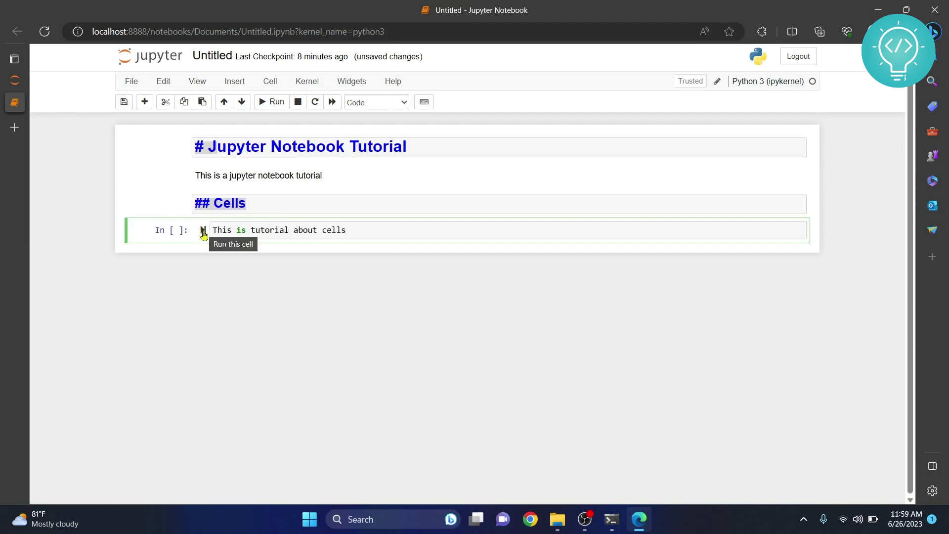
- Make the new cell Markdown and render 'This is tutorial about cells'
key("Escape")
key("m")
left_click(338, 231)
key("ctrl+Return")
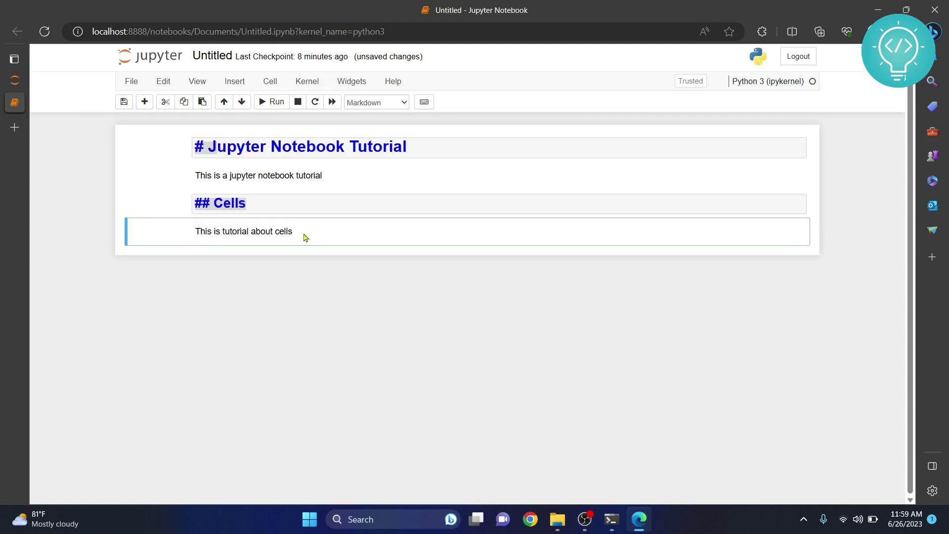
- Re-render the Cells and title headings and the paragraph, adding a code cell below
left_click(272, 205)
key("ctrl+Return")
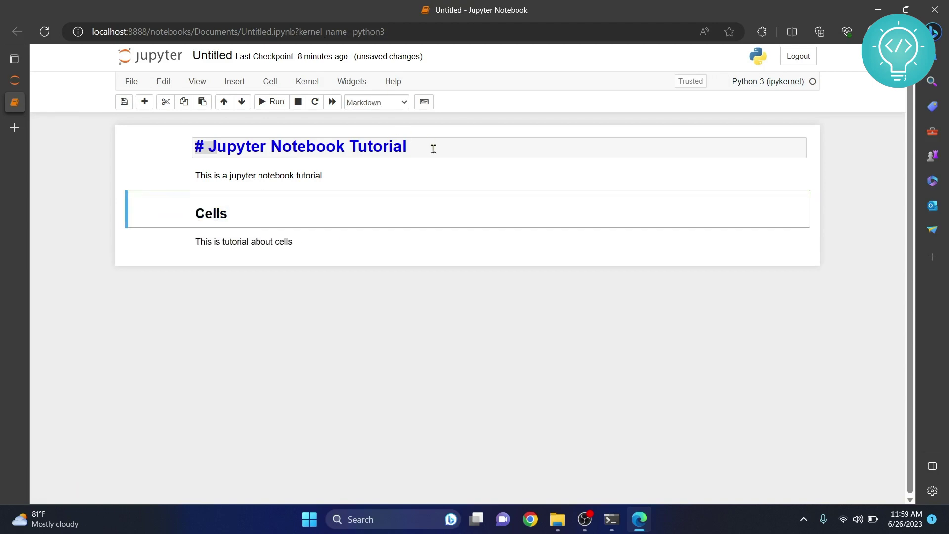
left_click(434, 150)
key("ctrl+Return")
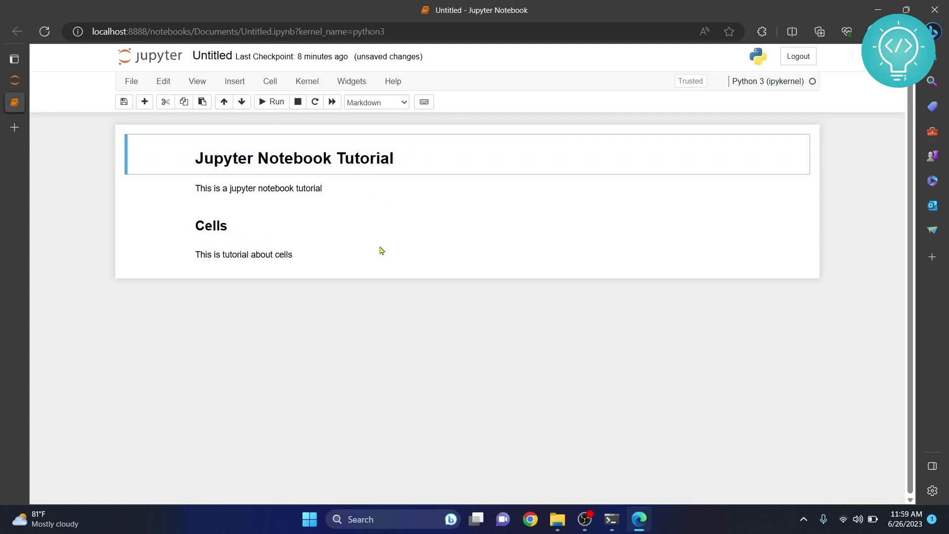
left_click(308, 260)
double_click(302, 259)
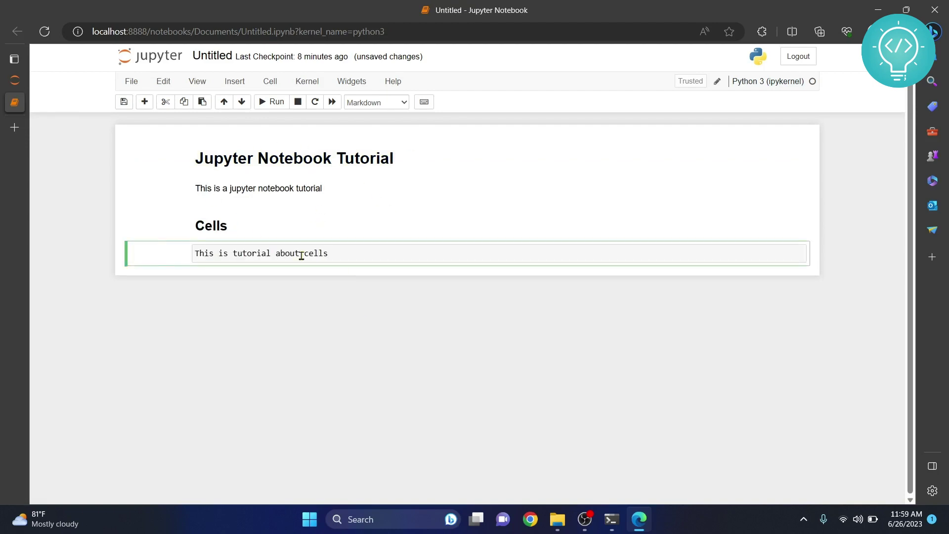
key("shift+Return")
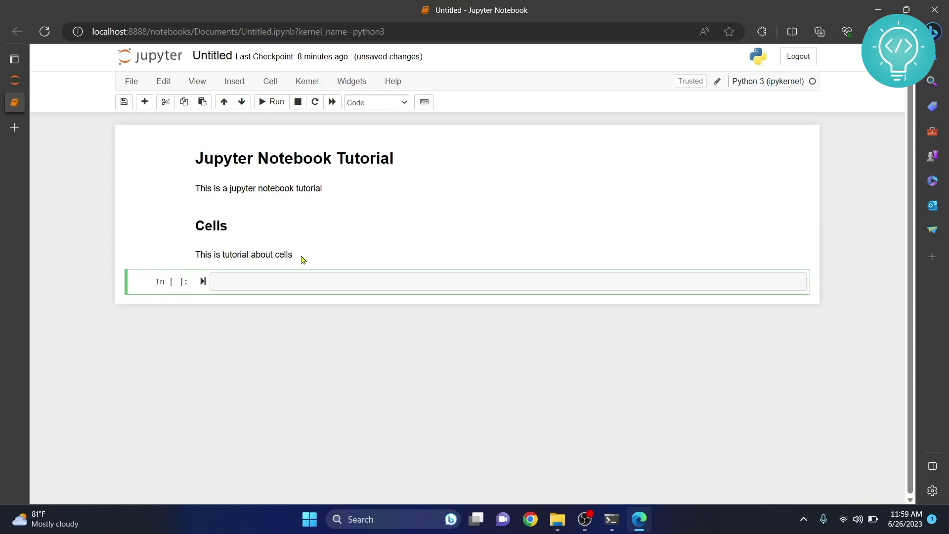
type("print('Ee")
- Fix the typo and run print('Executed from a cell'), selecting its output
key("BackSpace")
key("BackSpace")
key("BackSpace")
type("xecuted from a cell")
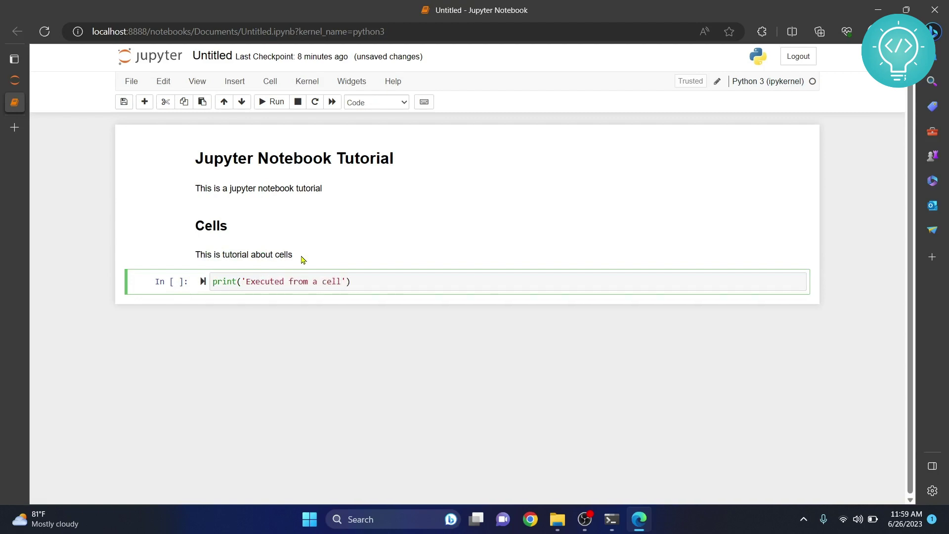
key("ctrl+Return")
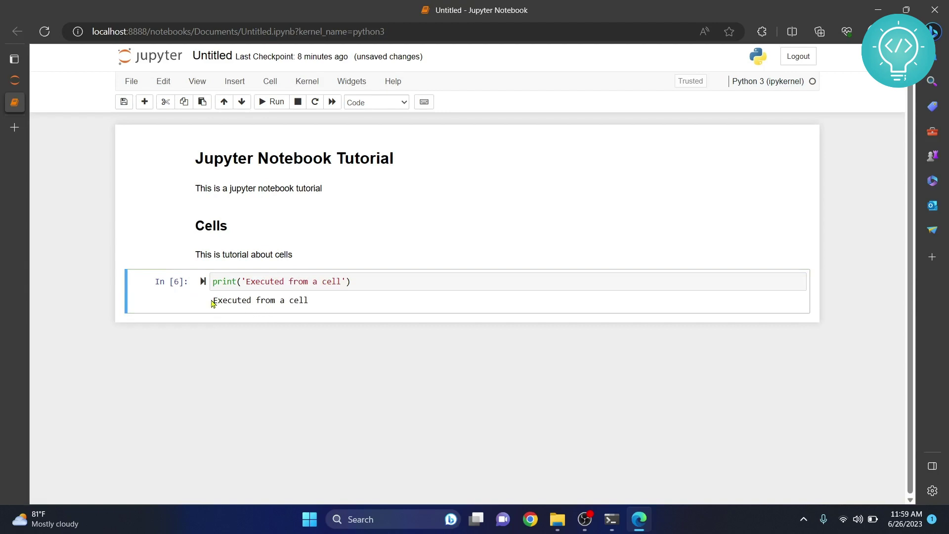
left_click_drag(212, 305, 309, 300)
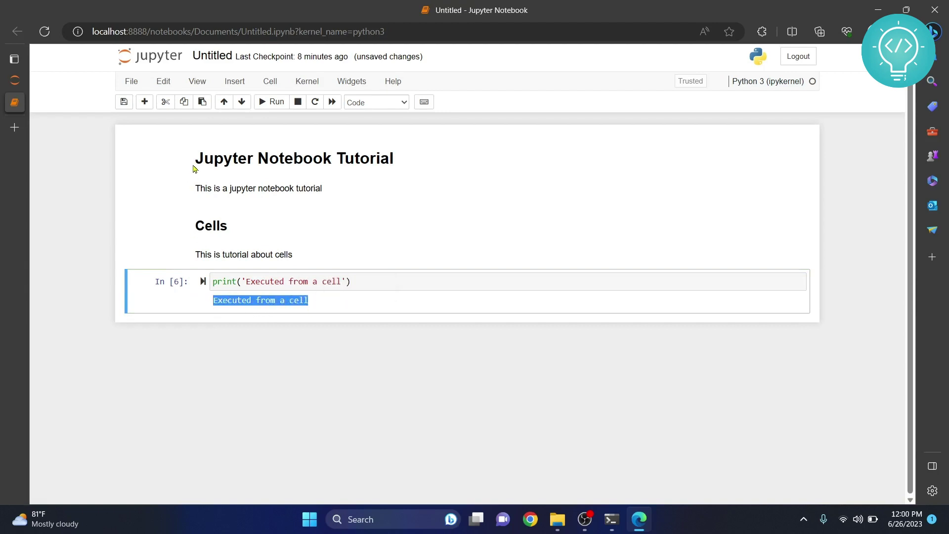
- Step through the title, paragraph and Cells cells, then select the print statement line
left_click(249, 158)
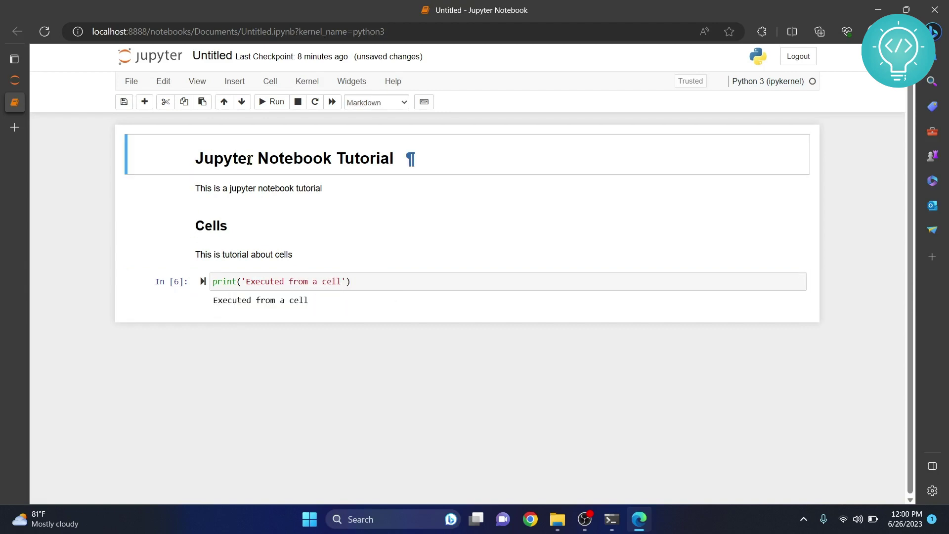
left_click(248, 187)
left_click(222, 231)
left_click(248, 283)
left_click_drag(373, 284, 198, 285)
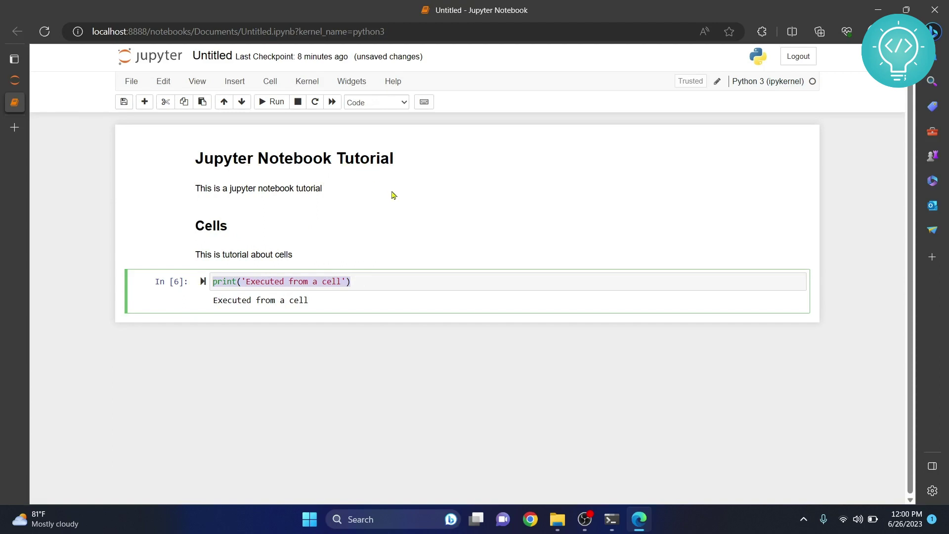
left_click(255, 405)
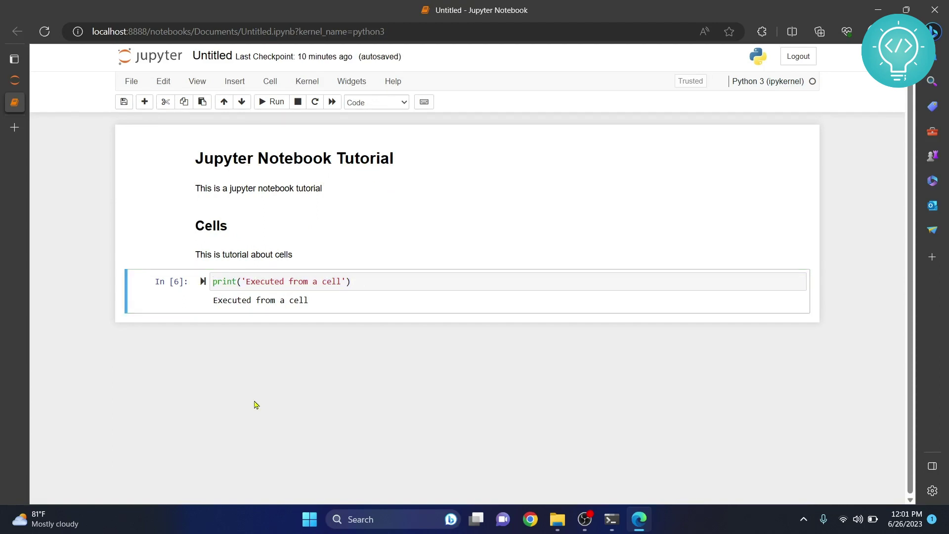
- Re-run the print cell, run a = 20, b = 40, c = a+b, then print(c) showing 60
left_click(392, 285)
key("shift+Return")
type("a = 20")
key("Return")
type("b = 40")
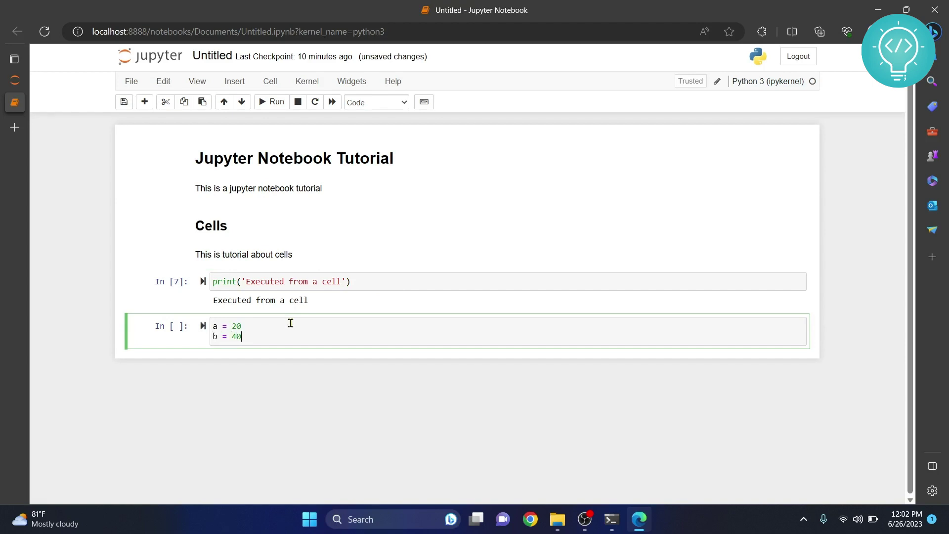
key("Return")
type("c= a+b")
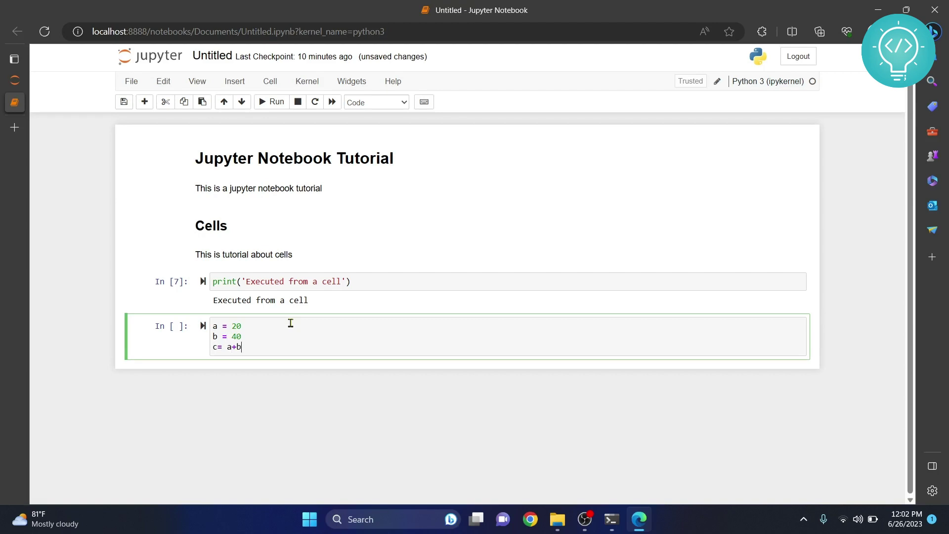
key("shift+Return")
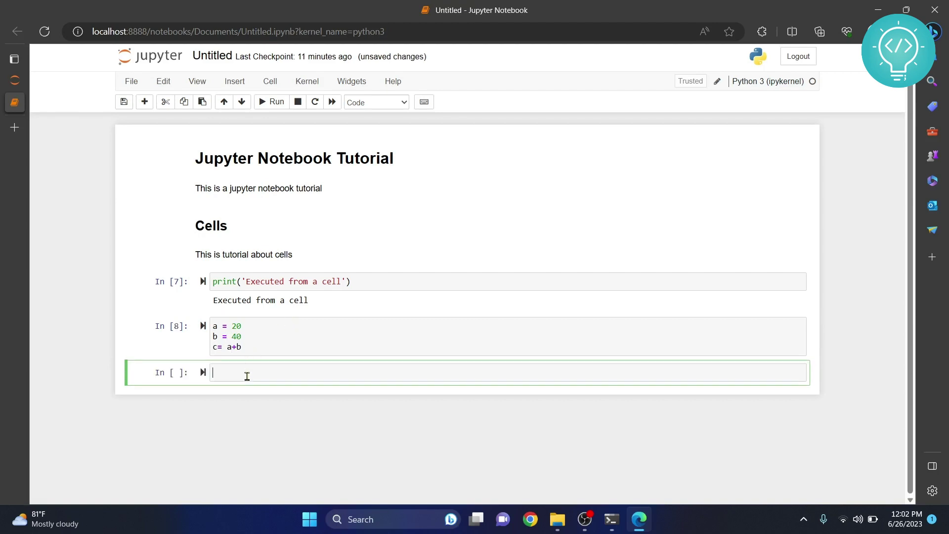
type("print(c")
key("ctrl+Return")
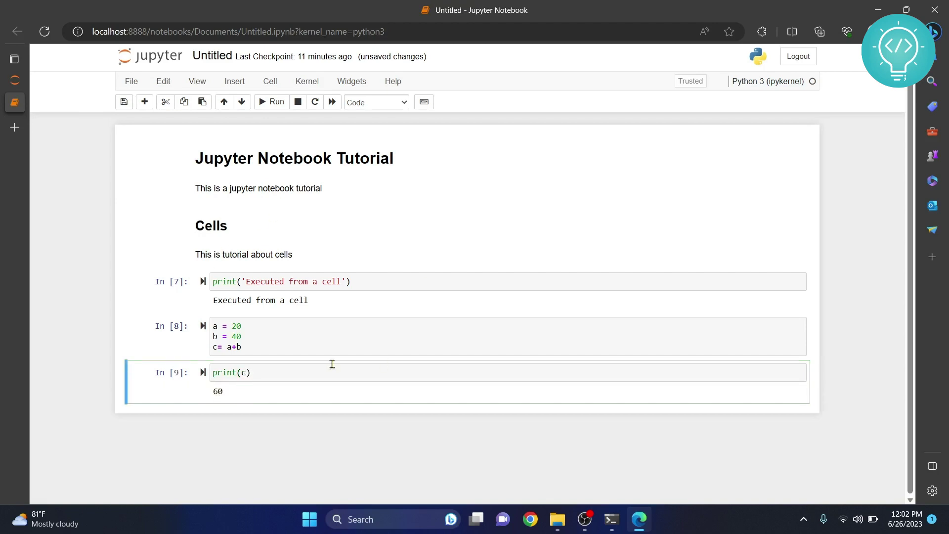
- Save the notebook as Documents/MyFirstNotebook through File > Save as
left_click(131, 85)
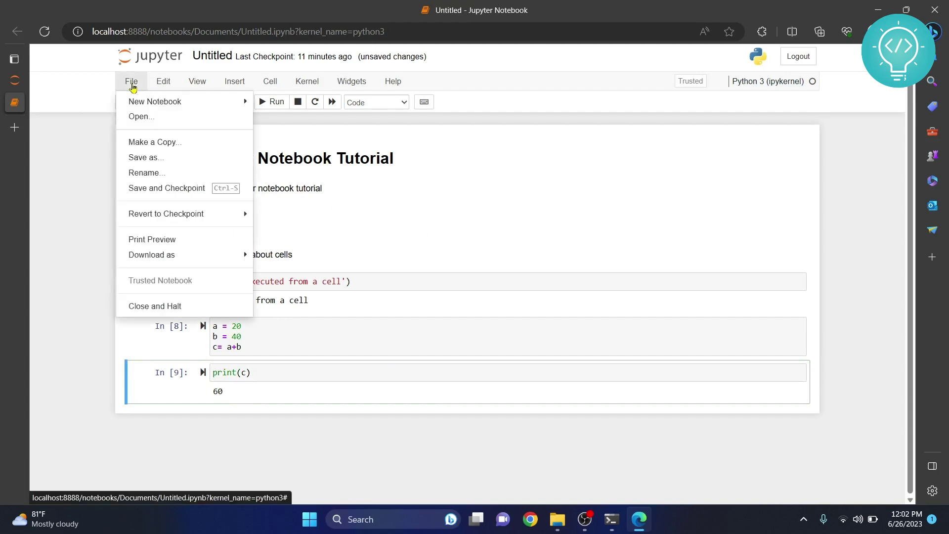
left_click(178, 159)
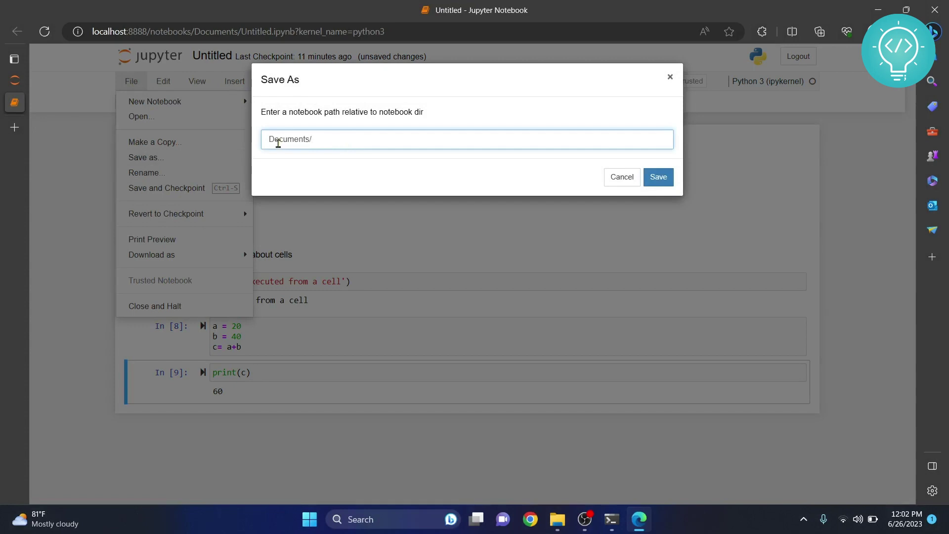
left_click_drag(279, 144, 318, 144)
left_click(318, 144)
type("MyFris")
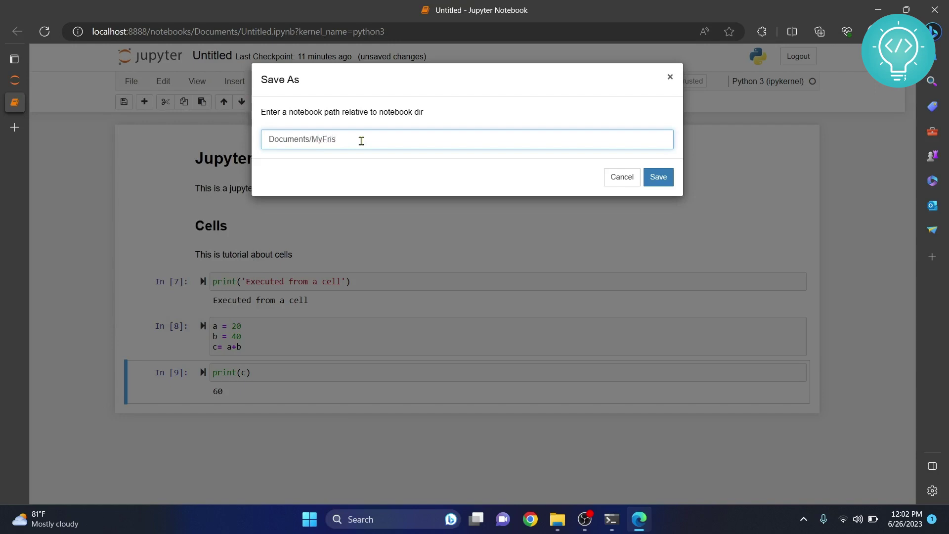
type("tNotebook")
key("Return")
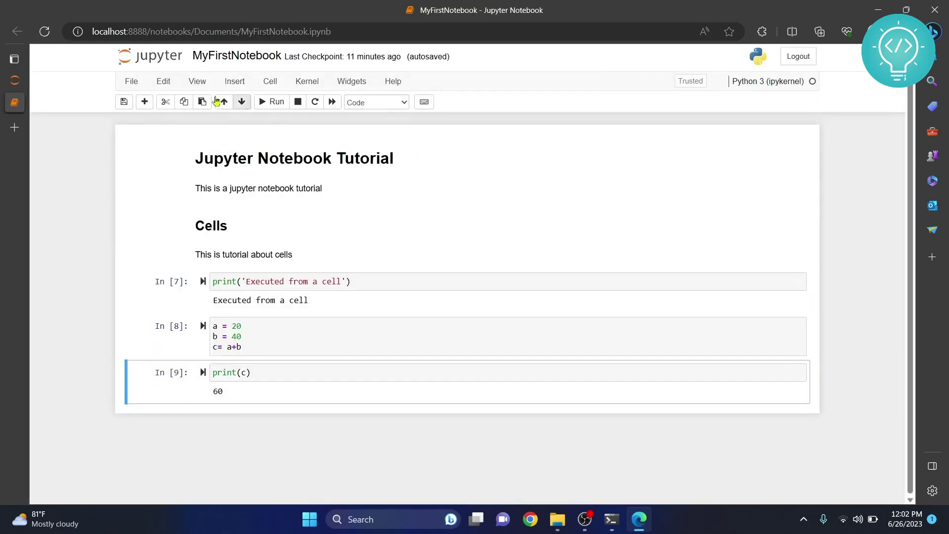
left_click(137, 87)
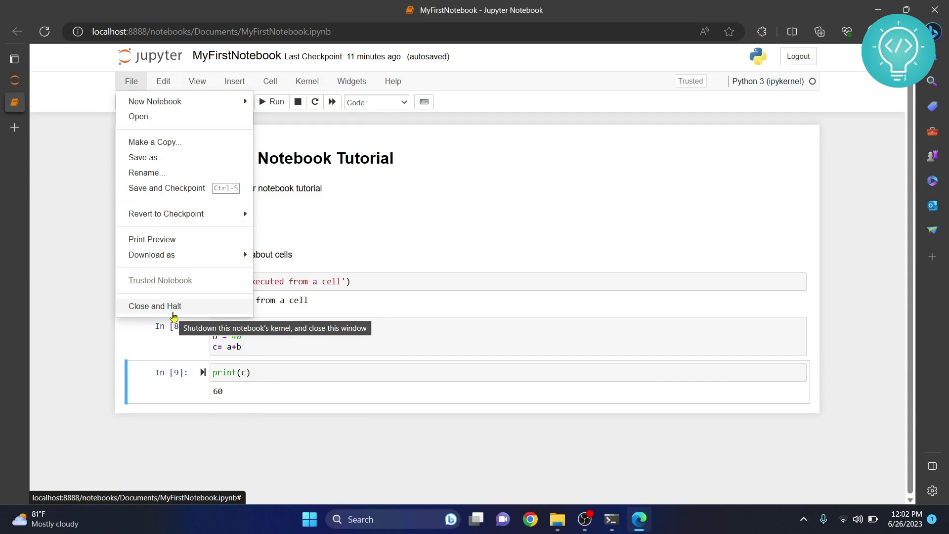
- Check the running notebooks, then Close and Halt MyFirstNotebook
mouse_move(14, 80)
left_click(6, 79)
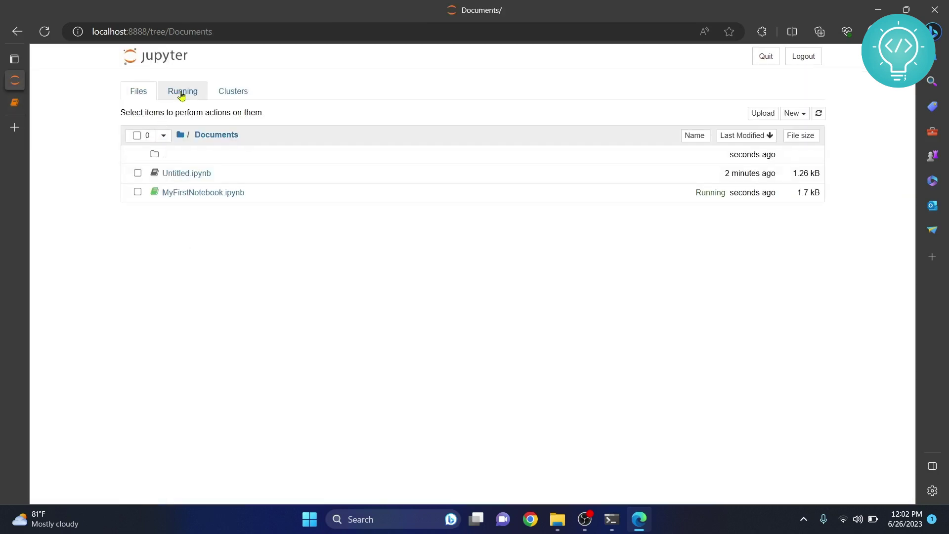
left_click(182, 93)
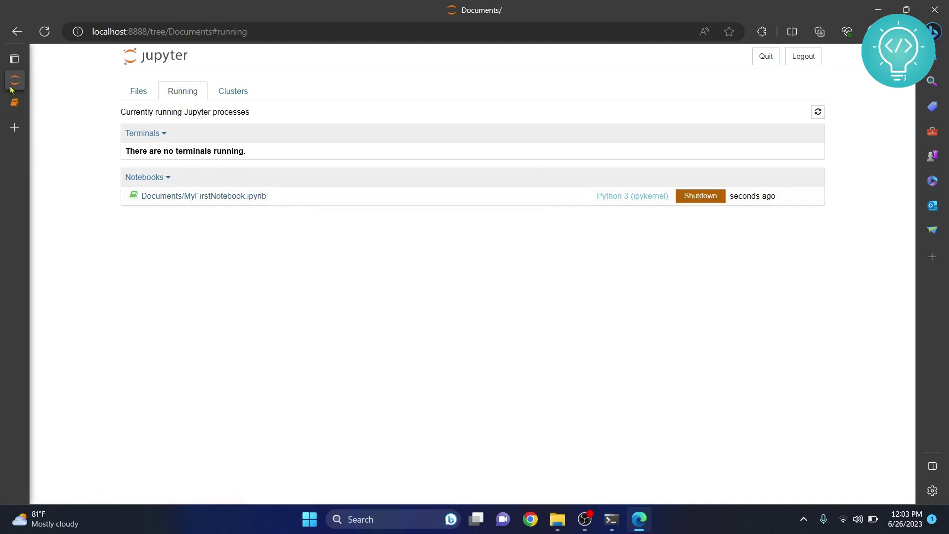
left_click(16, 106)
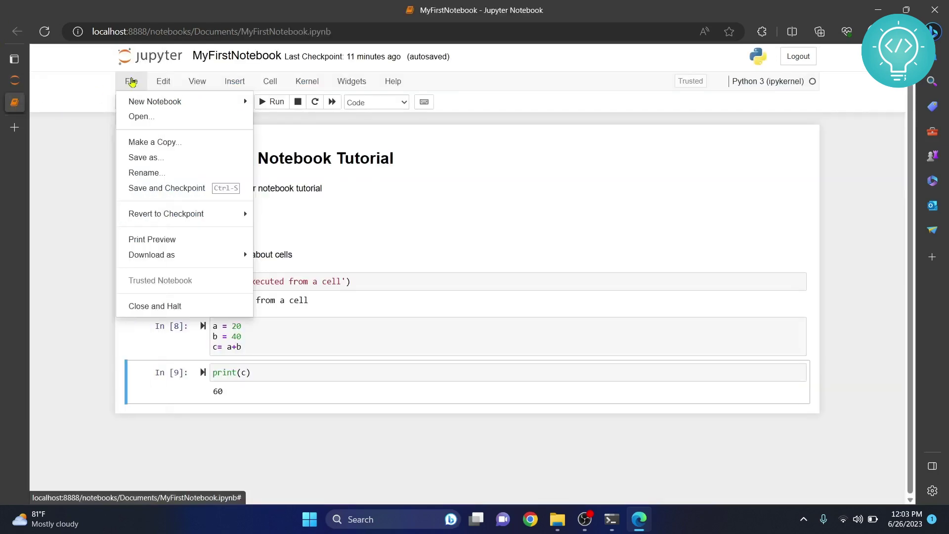
left_click(178, 305)
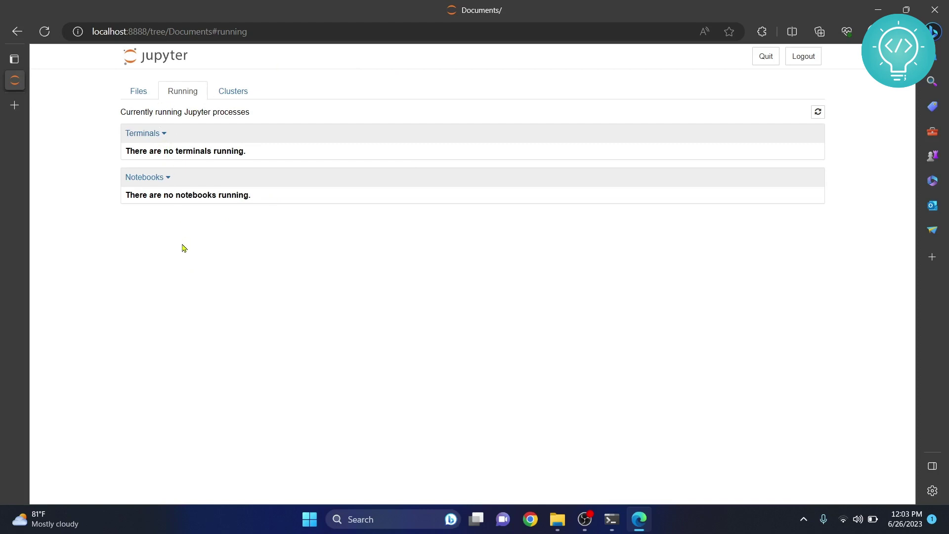
- Delete Untitled.ipynb from the Documents file list
left_click(134, 99)
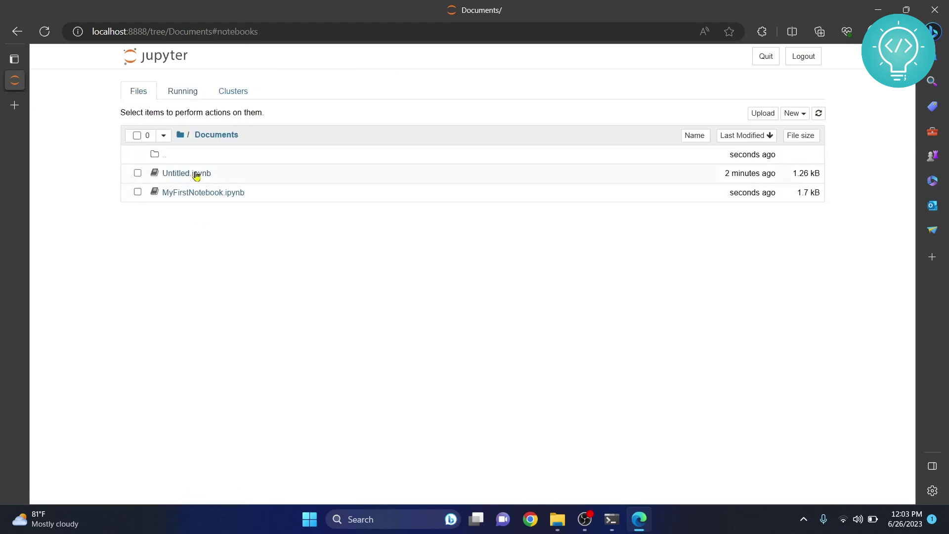
left_click(138, 174)
left_click(322, 112)
left_click(657, 145)
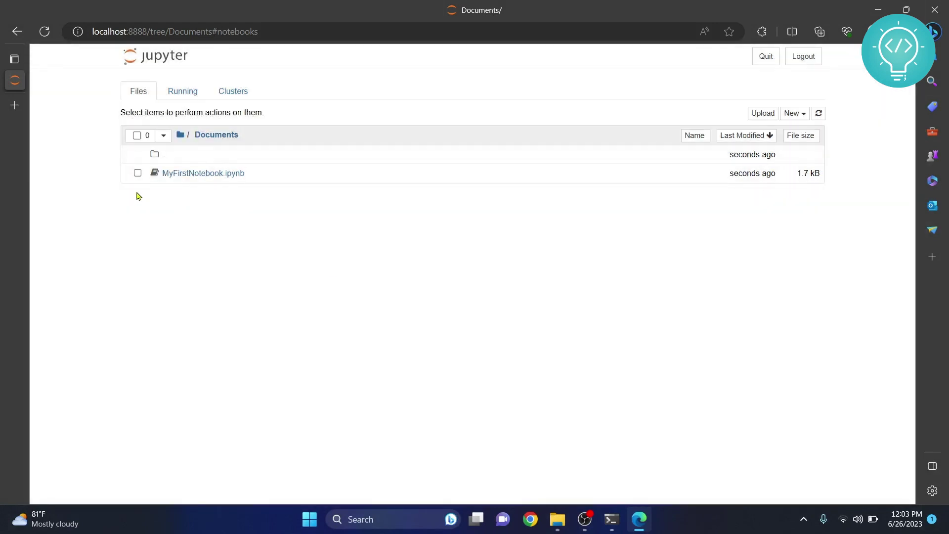
- Log out of the Jupyter server and go to the token login page
left_click(798, 64)
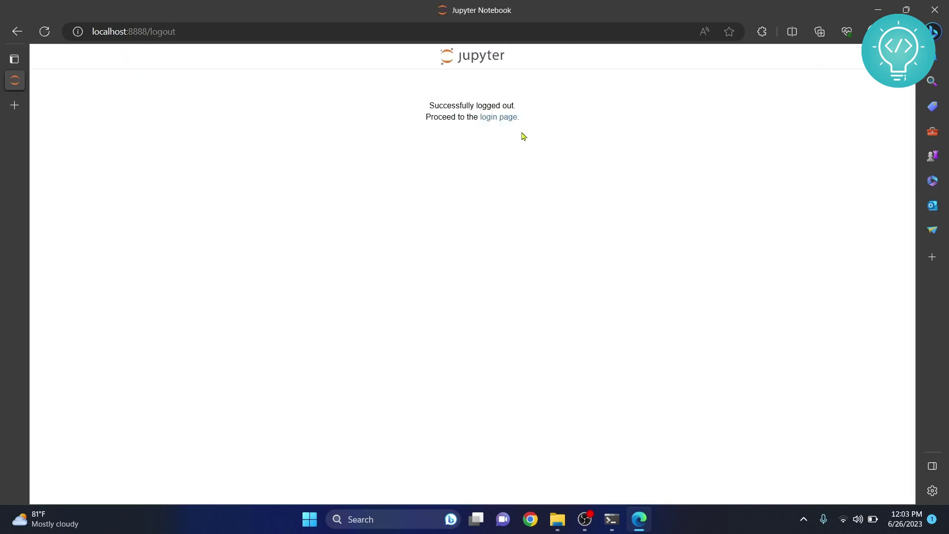
left_click(494, 119)
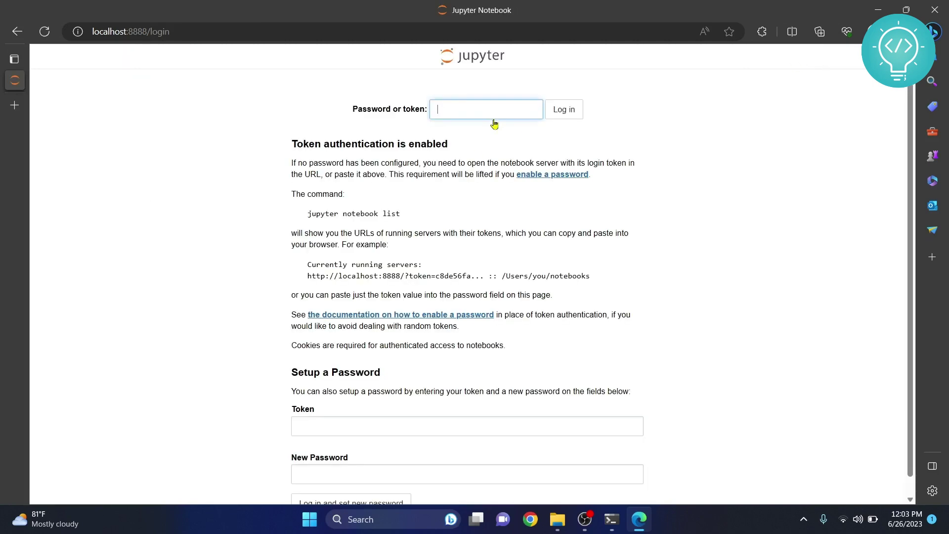
scroll(214, 336, "down", 1)
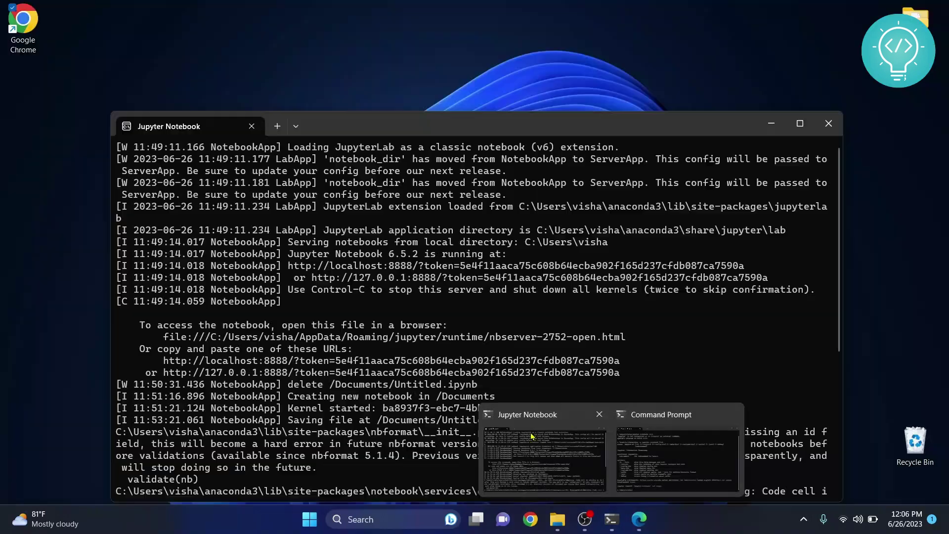
- Bring up the server terminal and follow its localhost:8888 token link to log back in
mouse_move(611, 520)
left_click(542, 445)
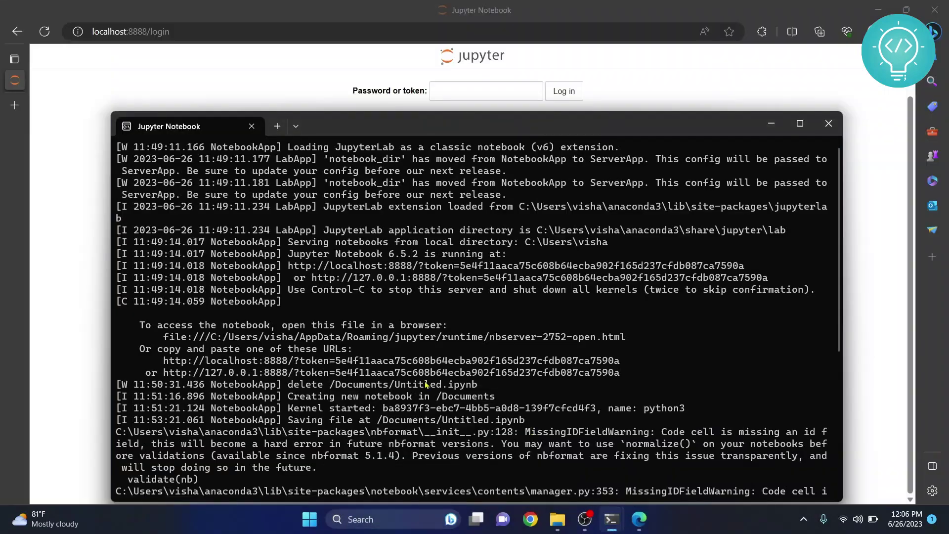
left_click_drag(496, 127, 498, 73)
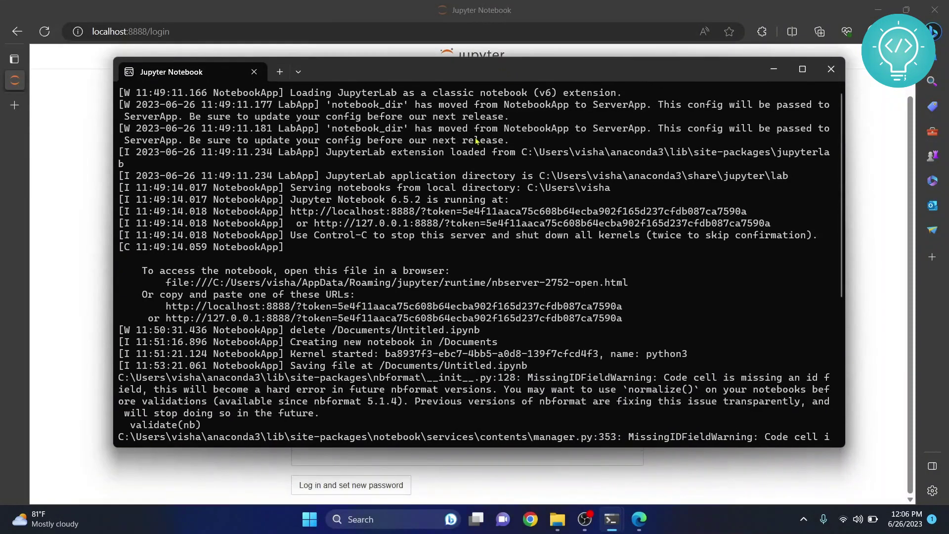
scroll(368, 271, "down", 7)
scroll(333, 237, "up", 3)
scroll(292, 200, "up", 4)
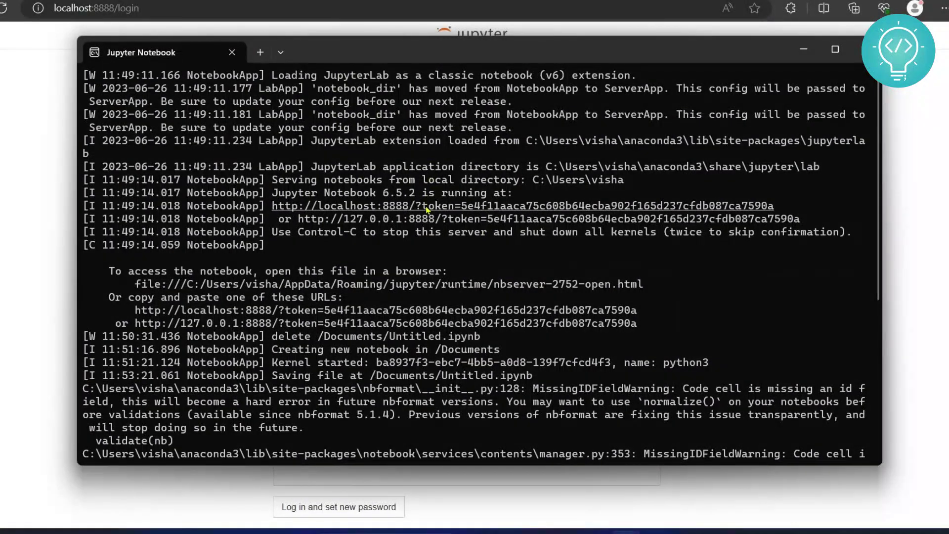
left_click(510, 212, "ctrl")
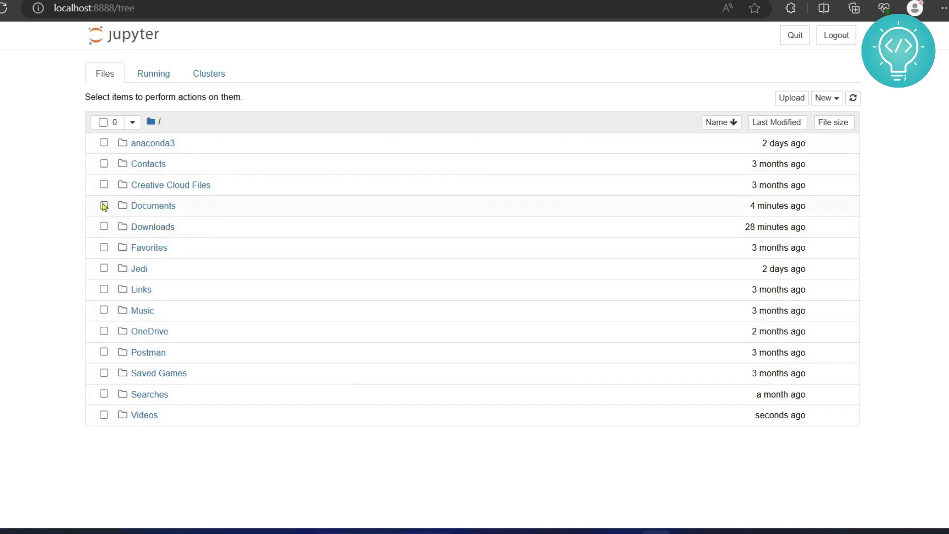
- Open Documents, then reopen MyFirstNotebook.ipynb from the Running list
left_click(155, 209)
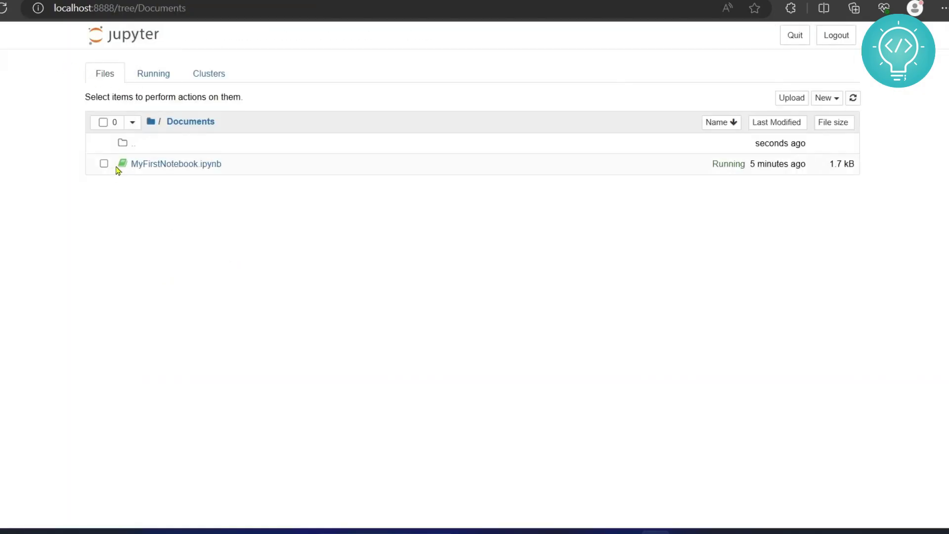
left_click(157, 78)
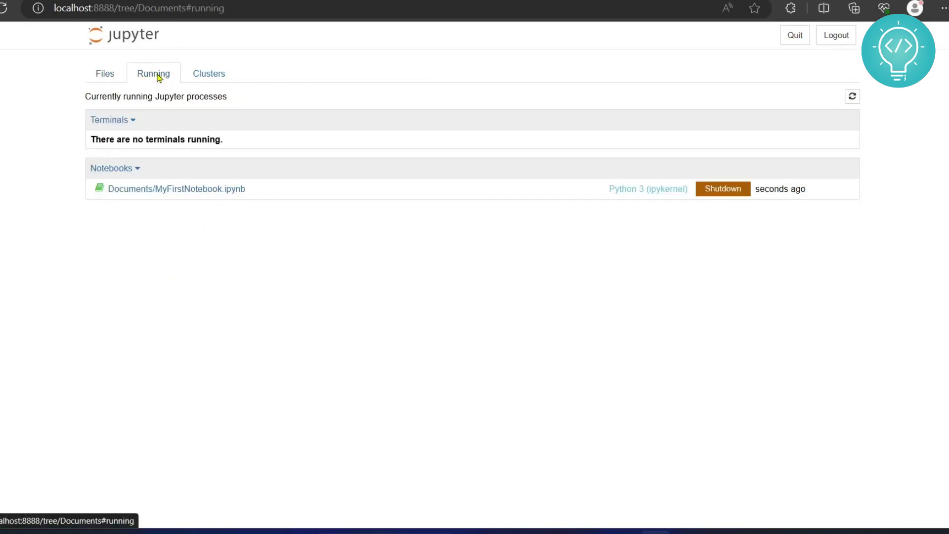
left_click(186, 190)
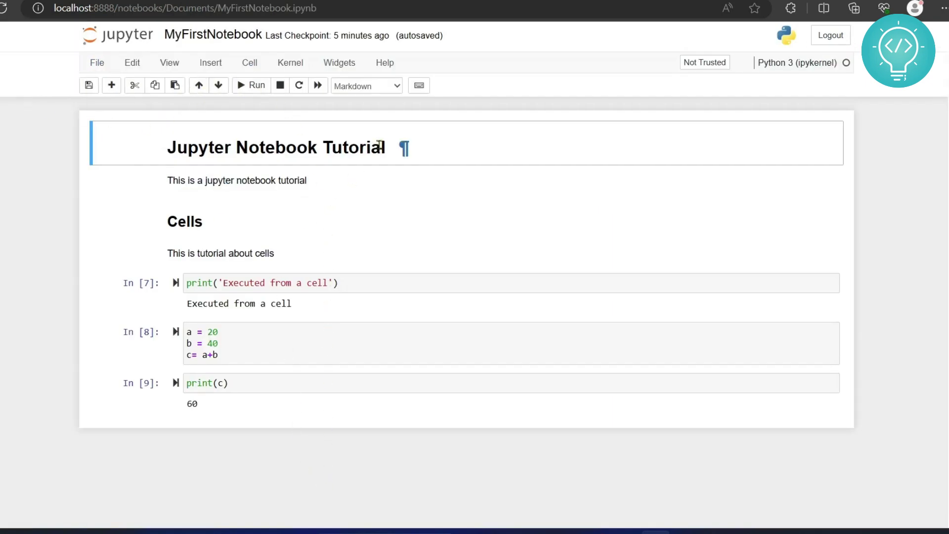
- Re-run all three cells of MyFirstNotebook with Cell > Run All, renumbering them In [1]–[3]
mouse_move(449, 152)
left_click(253, 63)
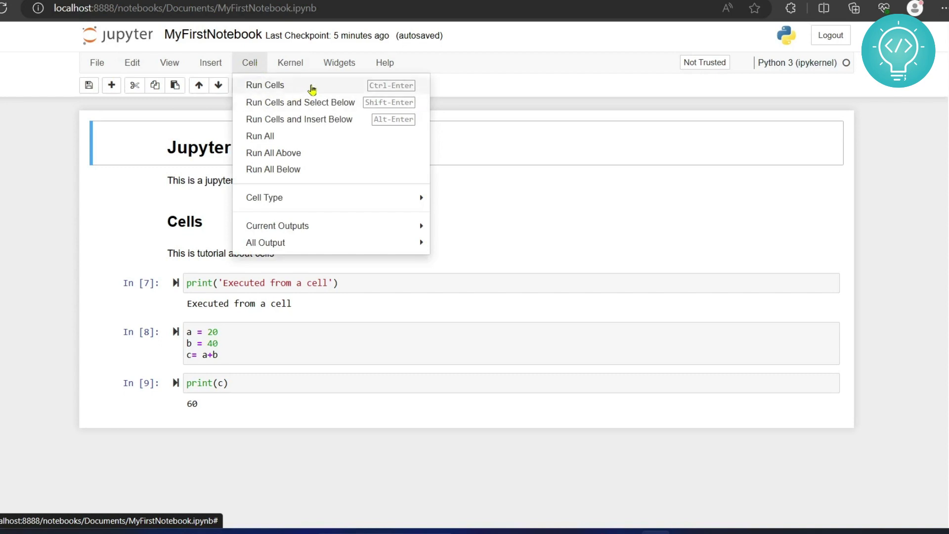
left_click(303, 138)
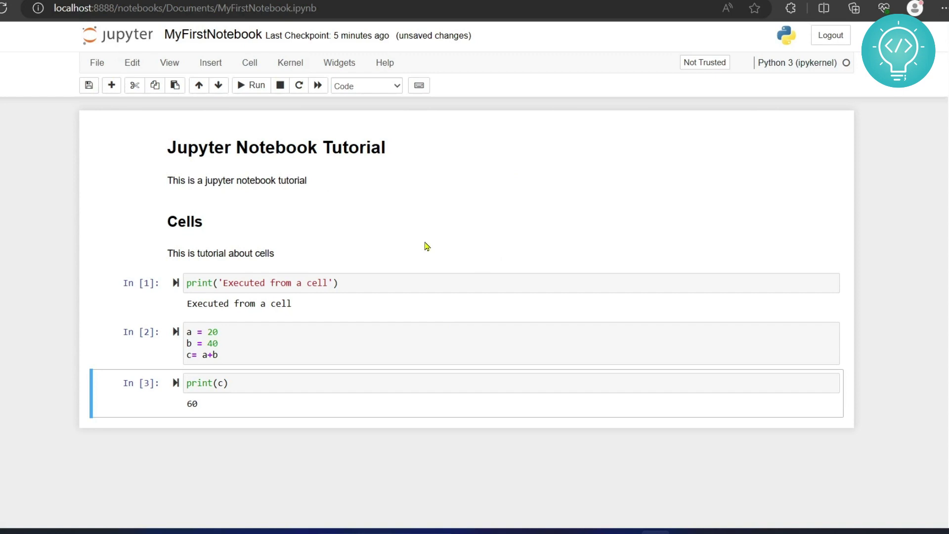
scroll(425, 246, "down", 1)
scroll(424, 245, "up", 1)
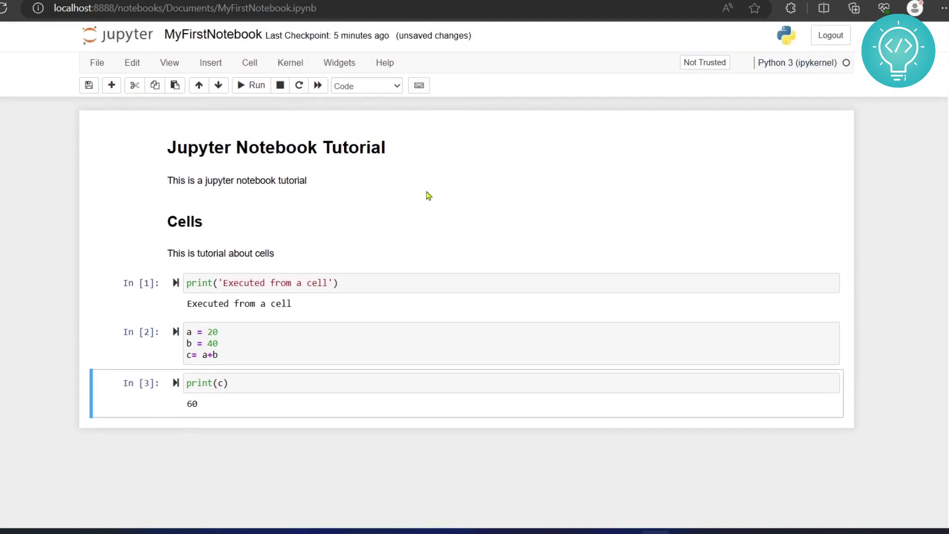